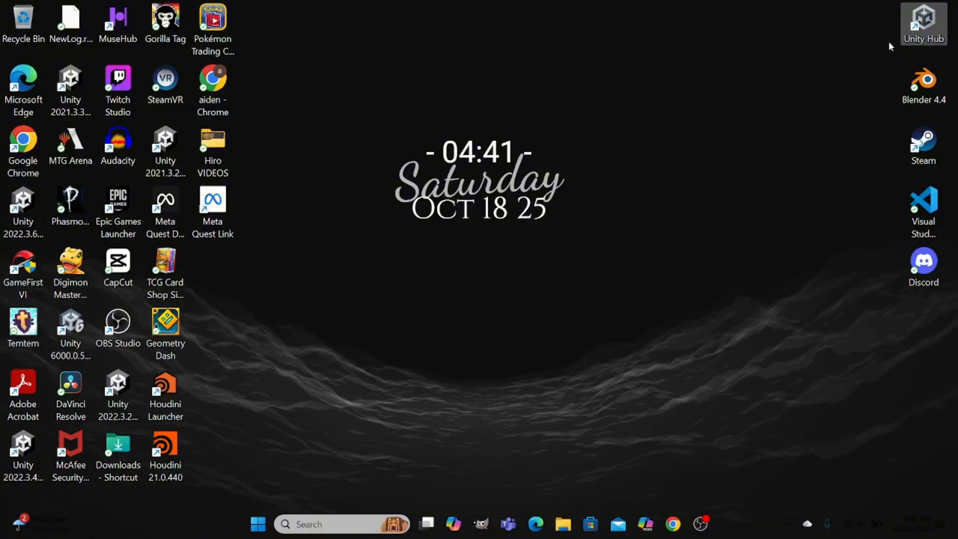
Open the monke taggers1 project from Unity Hub and close the Hub window.
{"action": "double_click", "coordinate": [929, 24]}
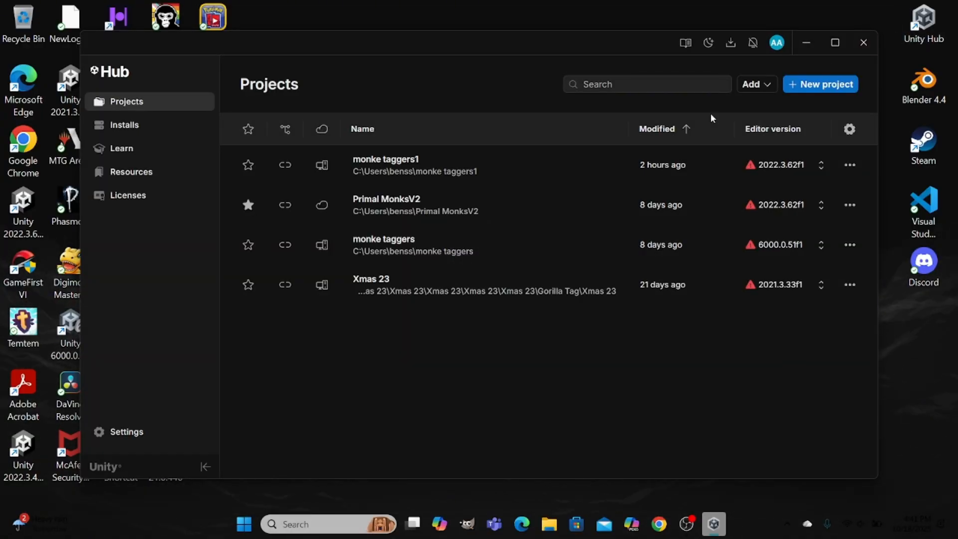
{"action": "left_click", "coordinate": [492, 176]}
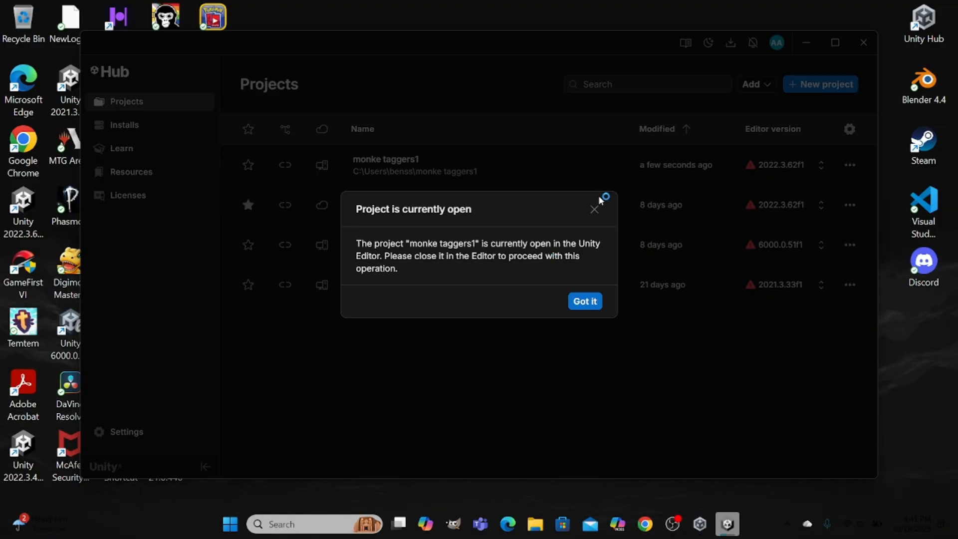
{"action": "left_click", "coordinate": [595, 209]}
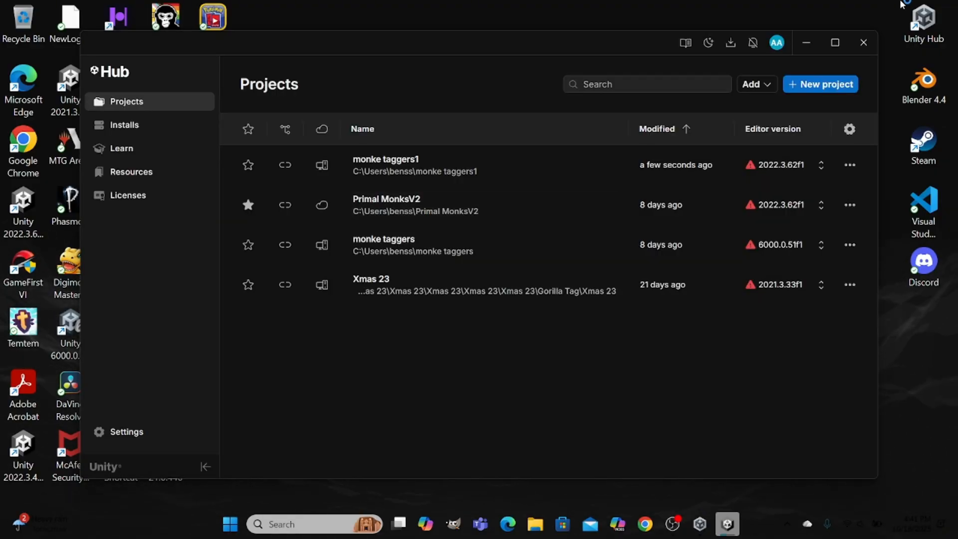
{"action": "left_click", "coordinate": [858, 42]}
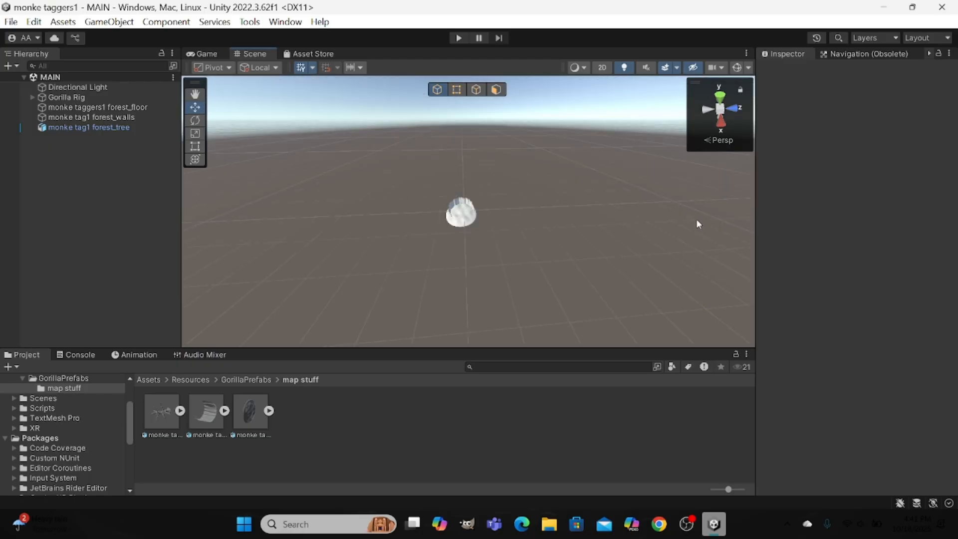
Close the Unity editor with the monke taggers1 project.
{"action": "scroll", "coordinate": [696, 218], "scroll_direction": "up", "scroll_amount": 10}
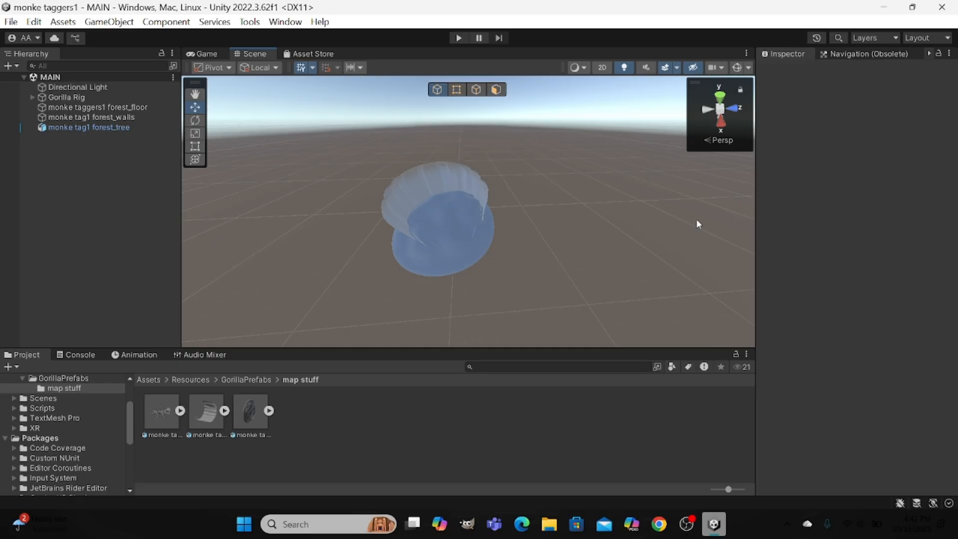
{"action": "scroll", "coordinate": [696, 219], "scroll_direction": "up", "scroll_amount": 5}
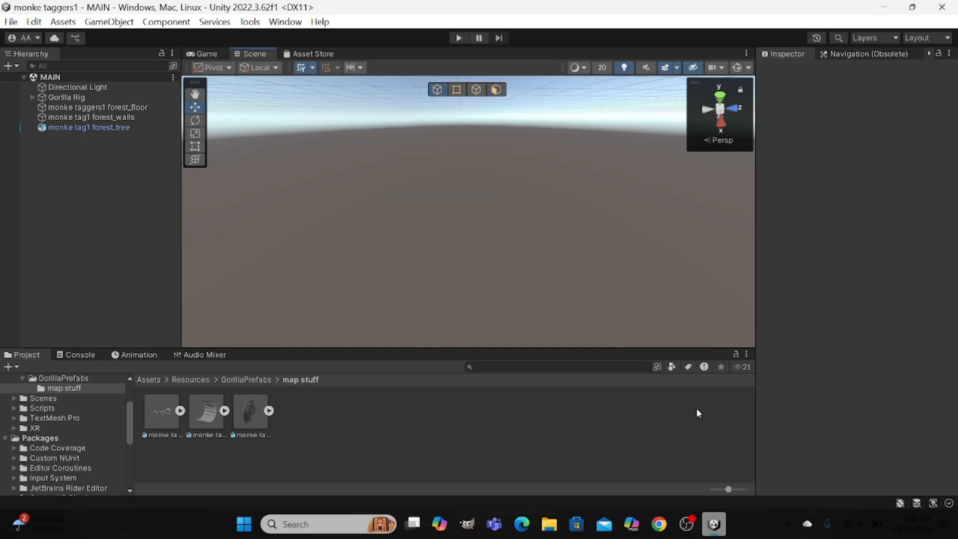
{"action": "right_click", "coordinate": [697, 412]}
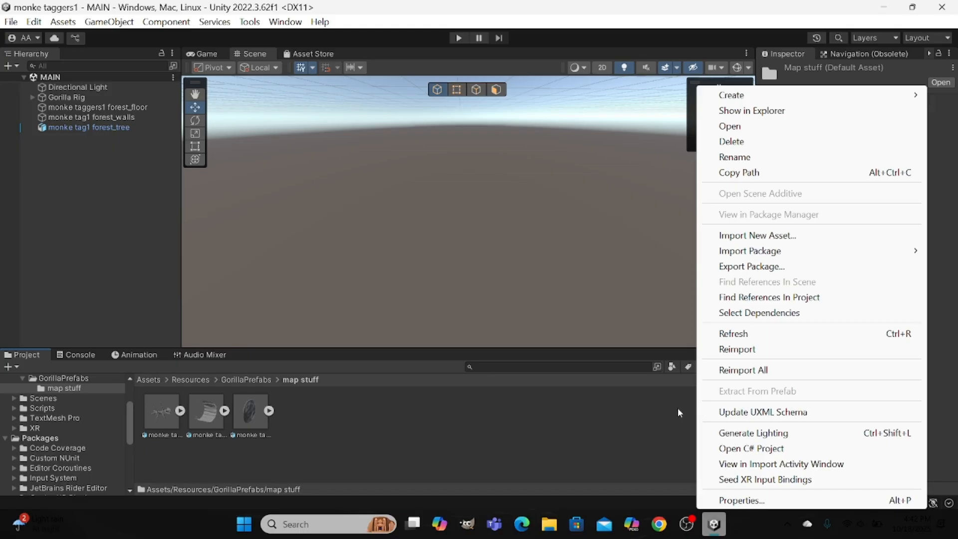
{"action": "left_click", "coordinate": [660, 418]}
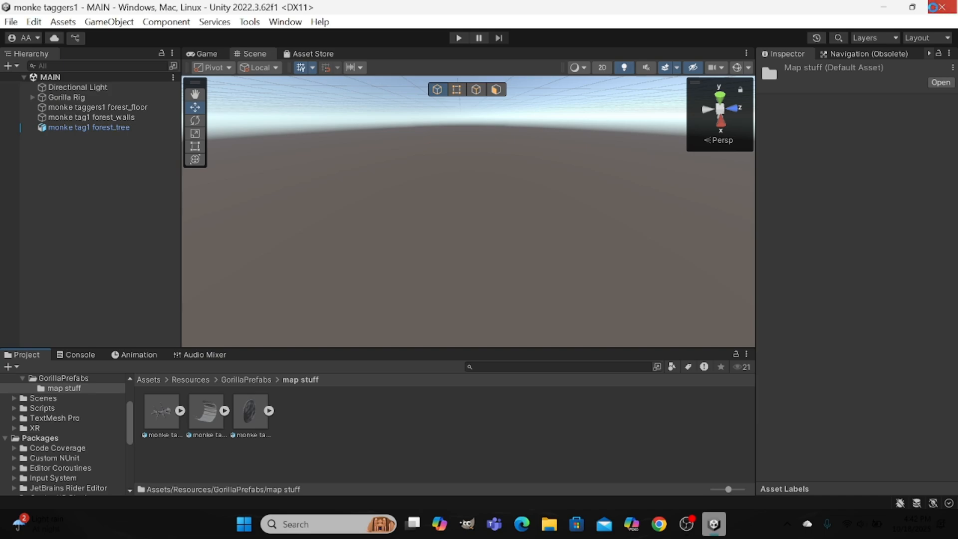
{"action": "left_click", "coordinate": [941, 7]}
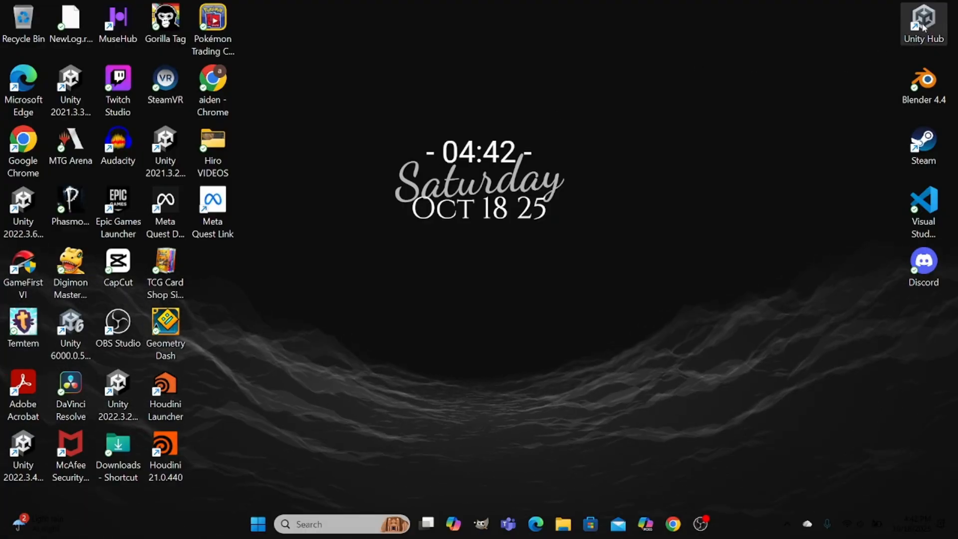
Launch Unity Hub again, reopen the monke taggers1 project and minimize the Hub window.
{"action": "double_click", "coordinate": [923, 21]}
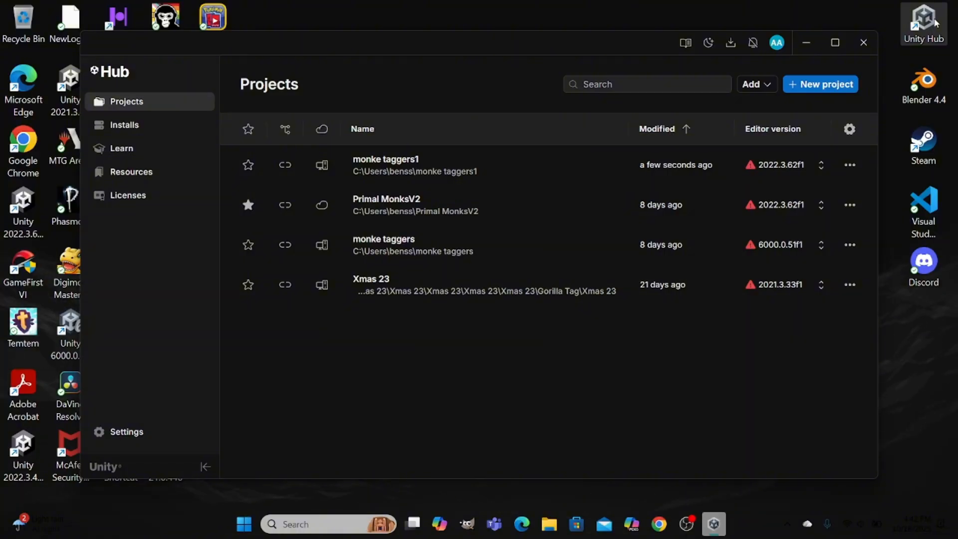
{"action": "left_click", "coordinate": [567, 165]}
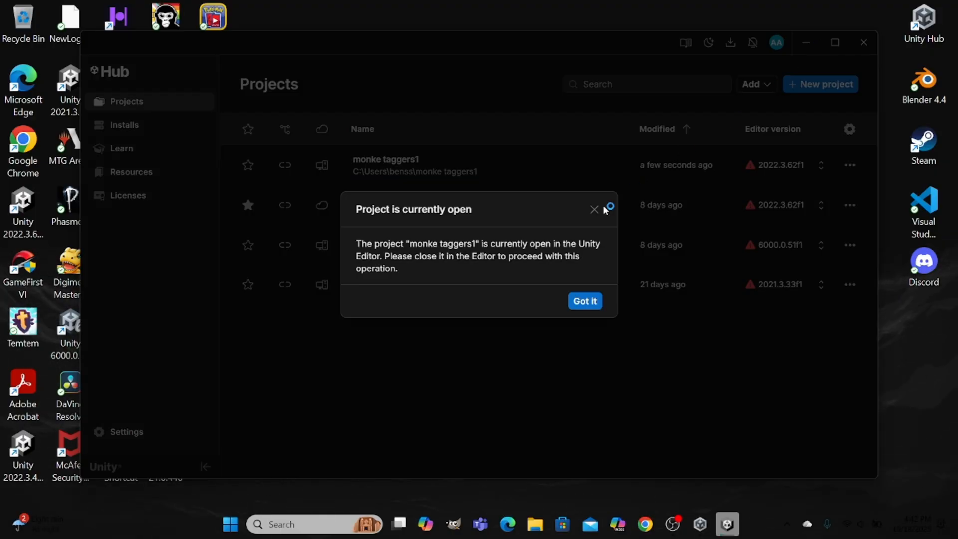
{"action": "left_click", "coordinate": [594, 209]}
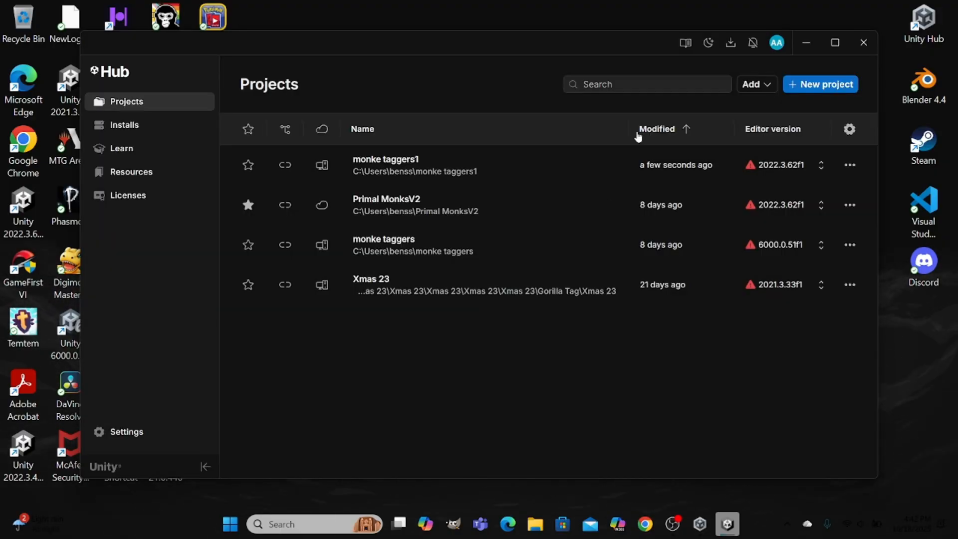
{"action": "left_click", "coordinate": [806, 43]}
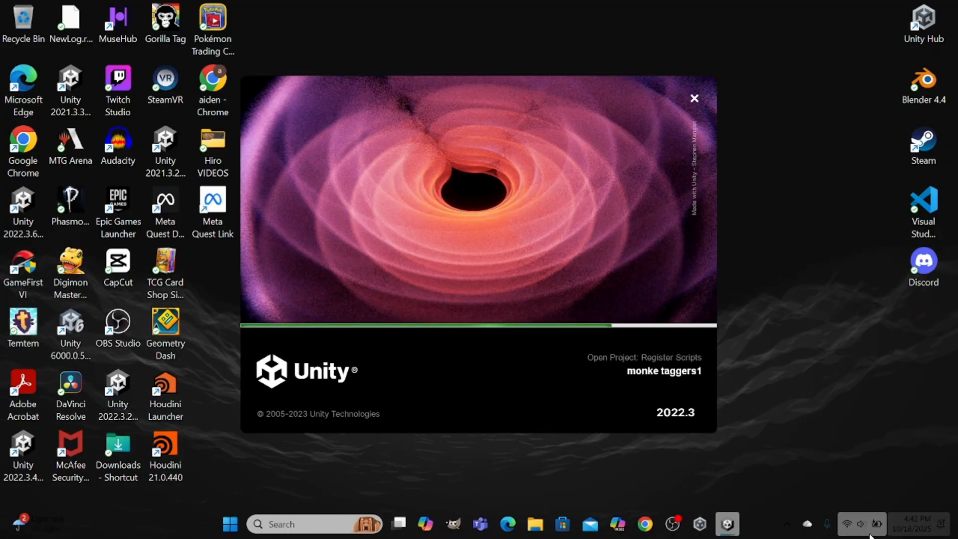
Quit the Unity Hub process that is running in the background.
{"action": "left_click", "coordinate": [787, 524]}
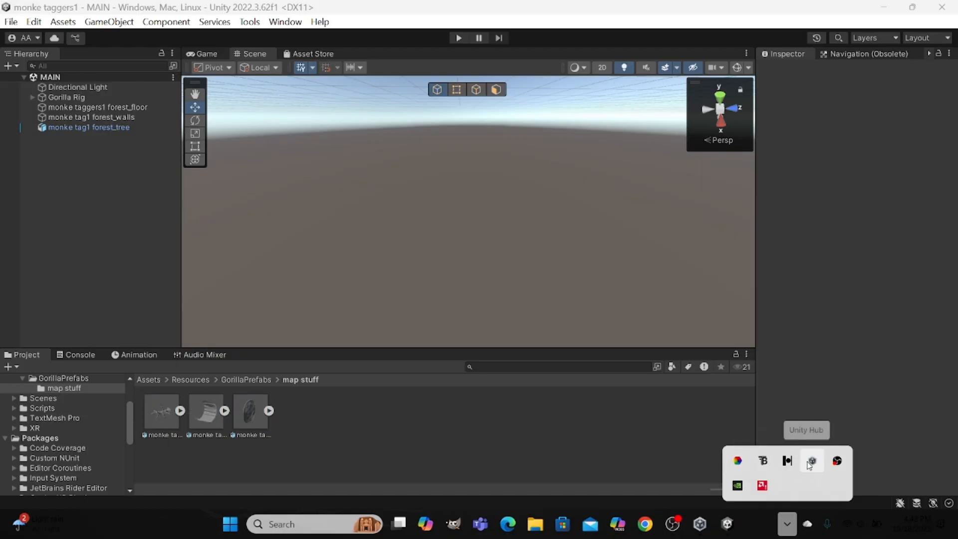
{"action": "right_click", "coordinate": [818, 458]}
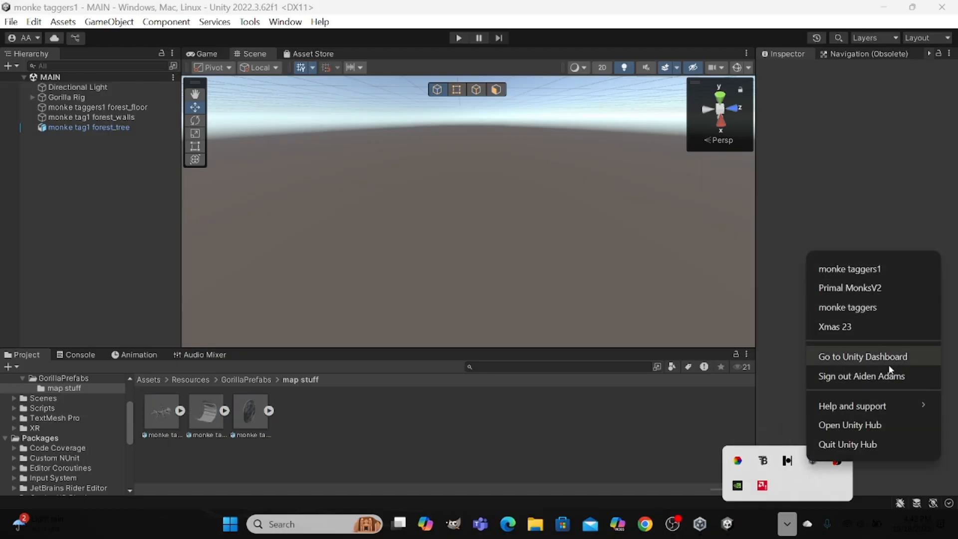
{"action": "left_click", "coordinate": [862, 444]}
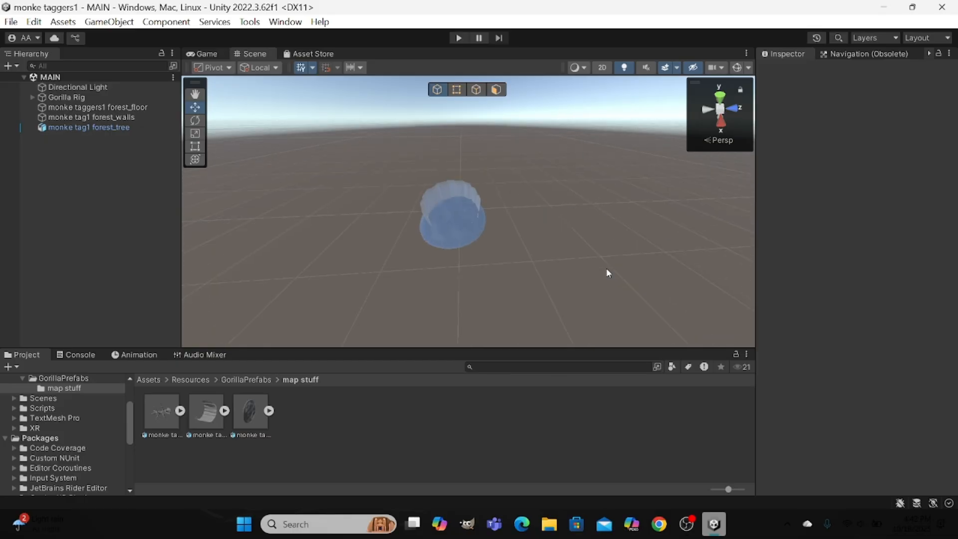
Examine the forest floor, walls and tree of the MAIN scene's map from outside and up close.
{"action": "mouse_move", "coordinate": [608, 272]}
{"action": "right_mouse_down"}
{"action": "mouse_move", "coordinate": [577, 241]}
{"action": "mouse_move", "coordinate": [558, 258]}
{"action": "mouse_move", "coordinate": [622, 274]}
{"action": "right_mouse_up"}
{"action": "scroll", "coordinate": [577, 241], "scroll_direction": "up", "scroll_amount": 2}
{"action": "key", "text": "w"}
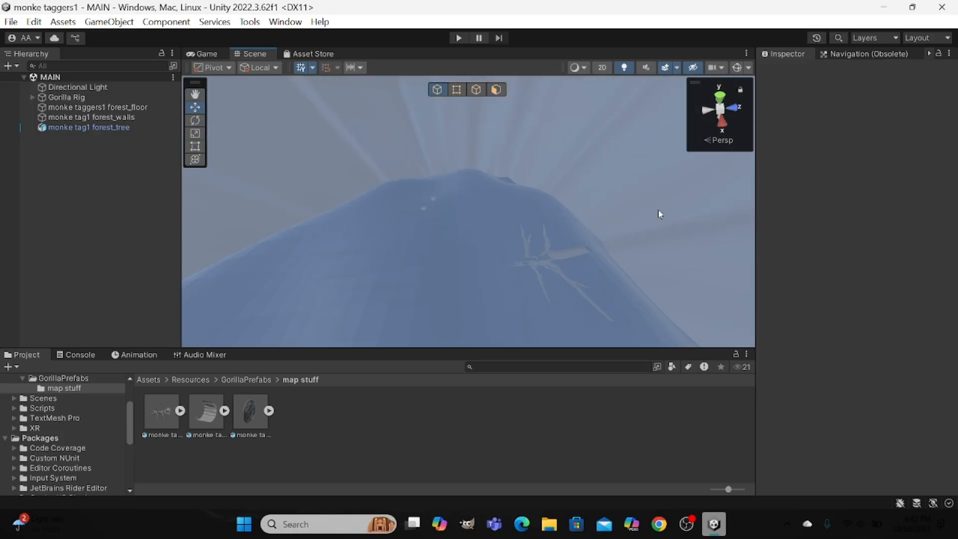
{"action": "scroll", "coordinate": [524, 191], "scroll_direction": "up", "scroll_amount": 2}
{"action": "key", "text": "f"}
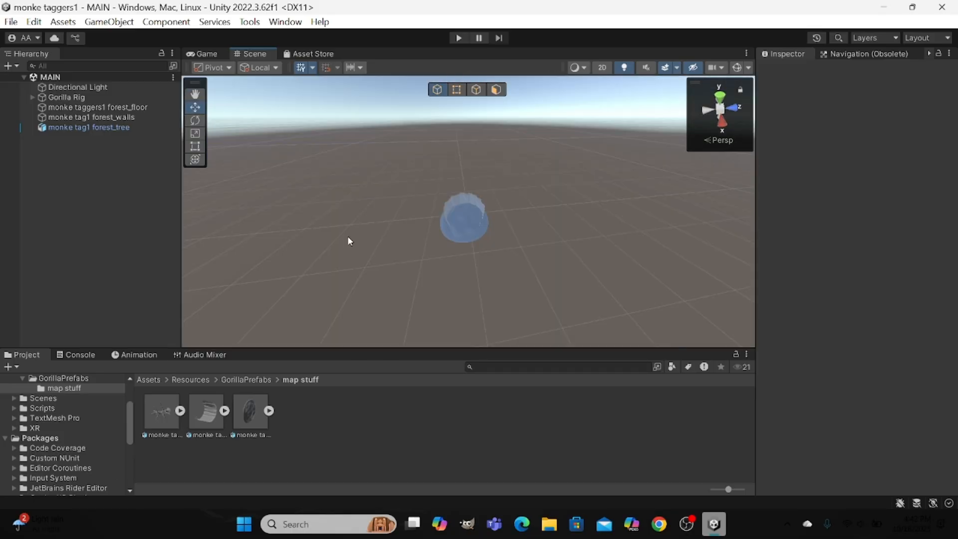
{"action": "right_click_drag", "start_coordinate": [350, 240], "coordinate": [491, 162]}
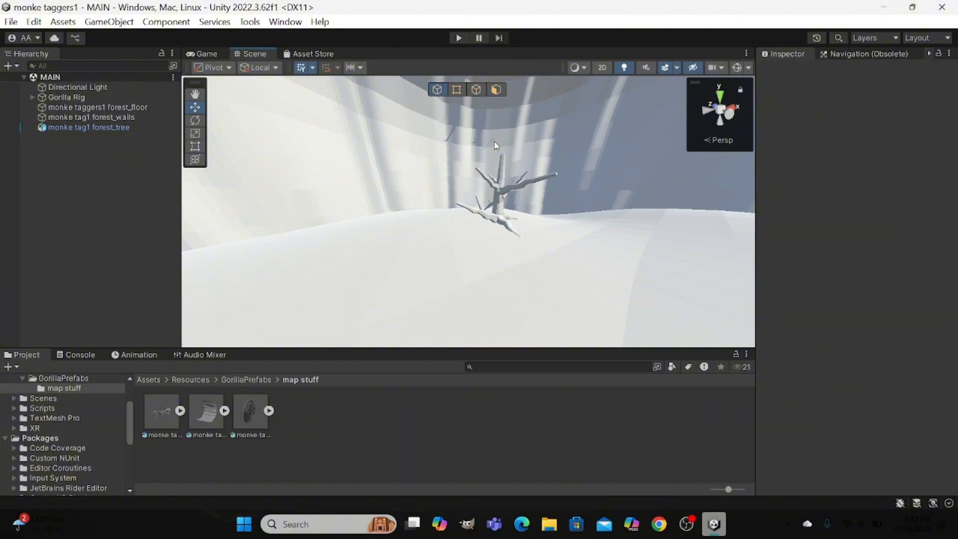
{"action": "scroll", "coordinate": [494, 146], "scroll_direction": "up", "scroll_amount": 1}
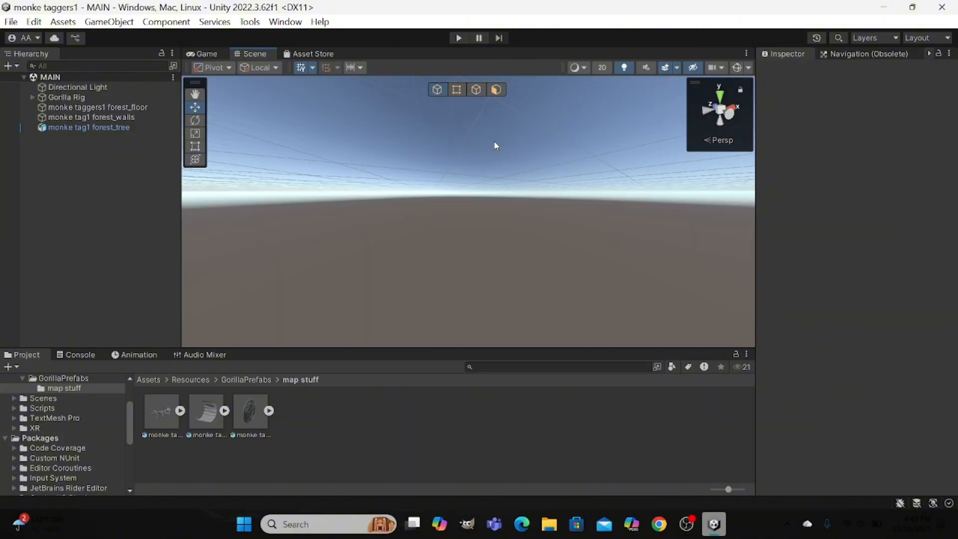
{"action": "scroll", "coordinate": [494, 145], "scroll_direction": "up", "scroll_amount": 5}
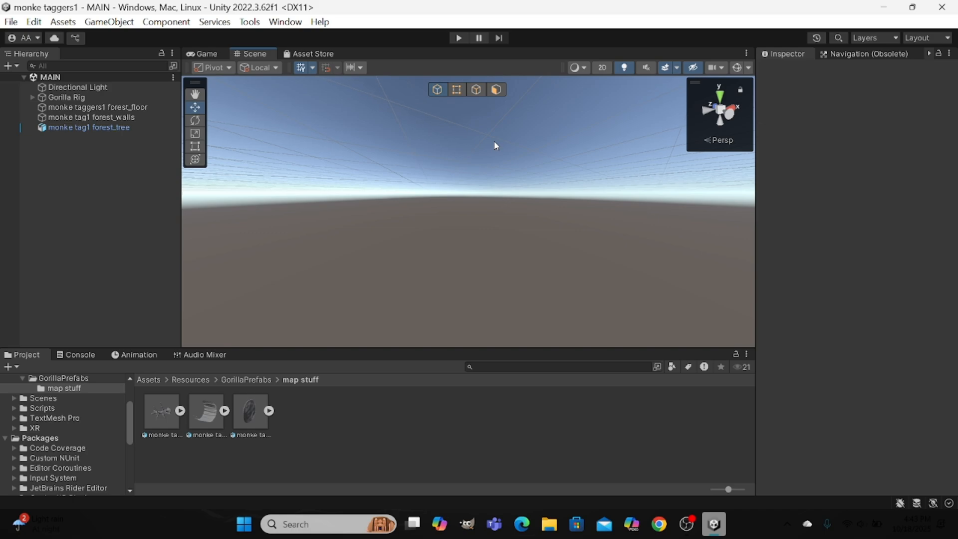
{"action": "scroll", "coordinate": [493, 141], "scroll_direction": "up", "scroll_amount": 4}
{"action": "right_click", "coordinate": [492, 124]}
{"action": "right_click_drag", "start_coordinate": [491, 120], "coordinate": [486, 125]}
{"action": "scroll", "coordinate": [486, 124], "scroll_direction": "up", "scroll_amount": 1}
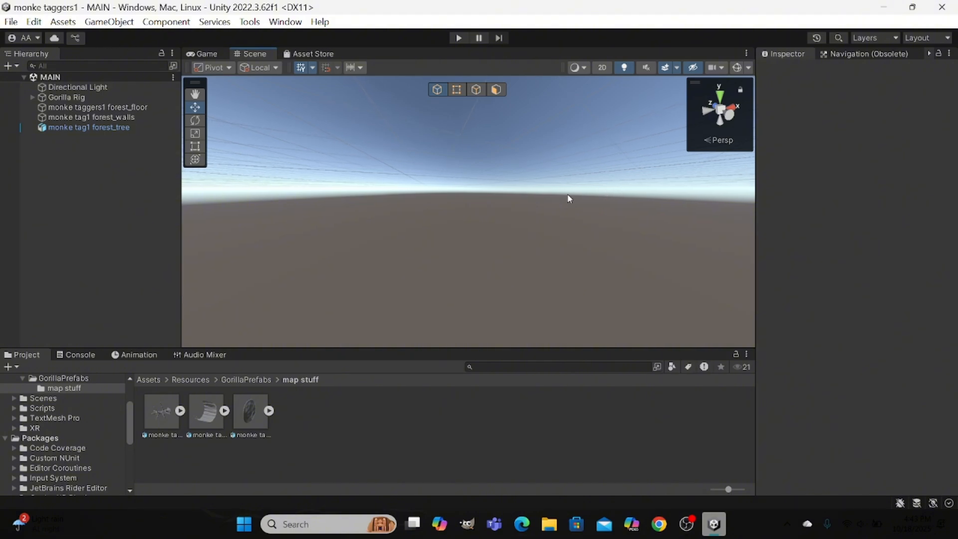
{"action": "scroll", "coordinate": [559, 194], "scroll_direction": "down", "scroll_amount": 10}
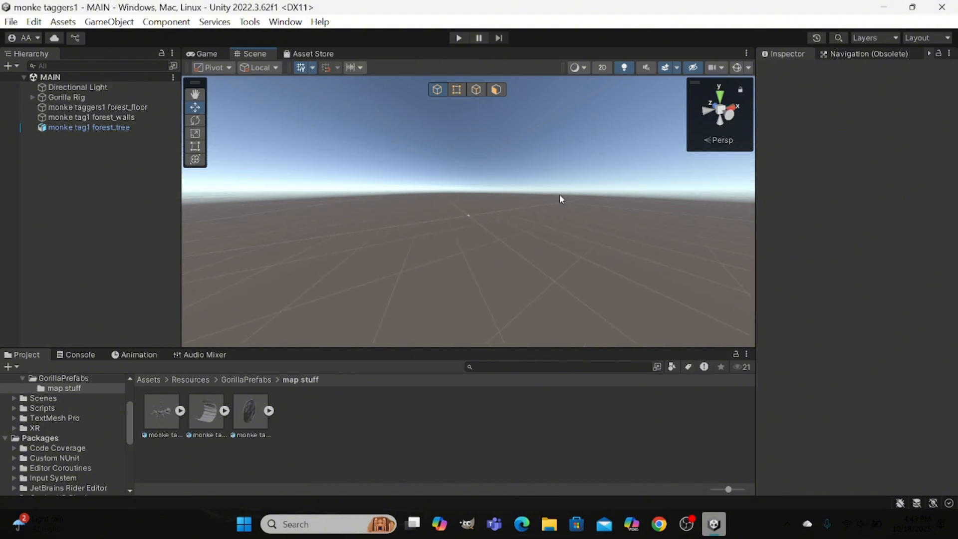
{"action": "scroll", "coordinate": [559, 194], "scroll_direction": "up", "scroll_amount": 4}
{"action": "scroll", "coordinate": [560, 198], "scroll_direction": "up", "scroll_amount": 5}
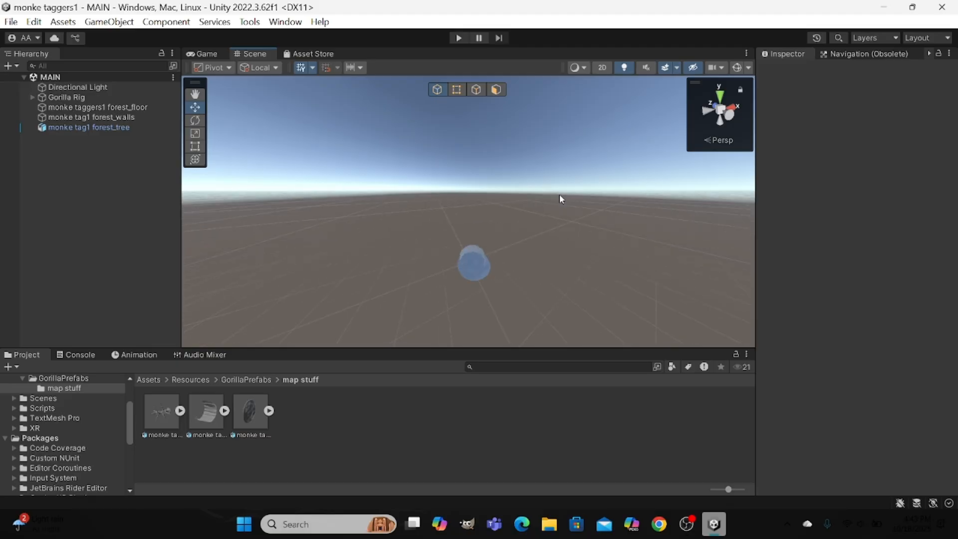
{"action": "right_click_drag", "start_coordinate": [558, 199], "coordinate": [527, 267]}
{"action": "key", "text": "w"}
Look through File Explorer's recent model and texture files and the project's folder tree, and close File Explorer.
{"action": "left_click", "coordinate": [547, 526]}
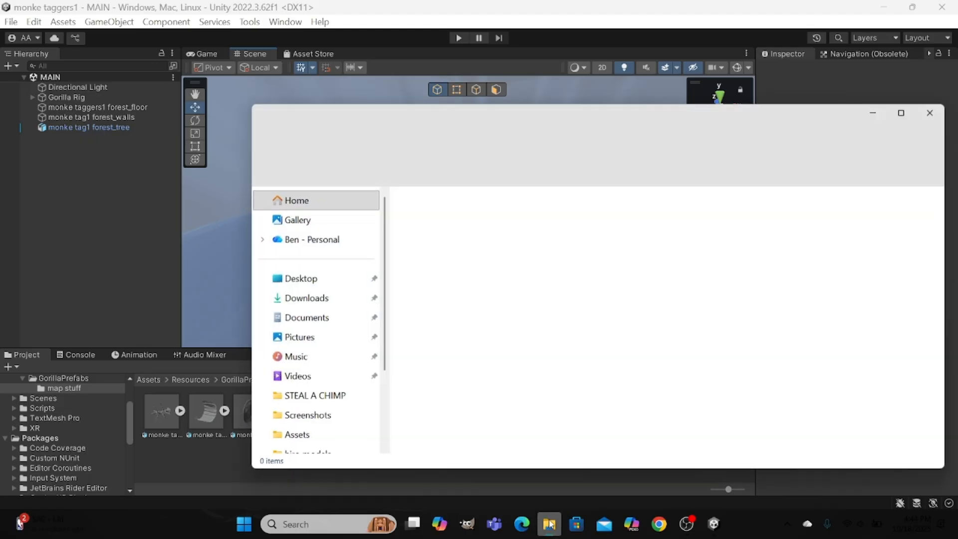
{"action": "left_click", "coordinate": [549, 523]}
{"action": "left_click", "coordinate": [549, 523]}
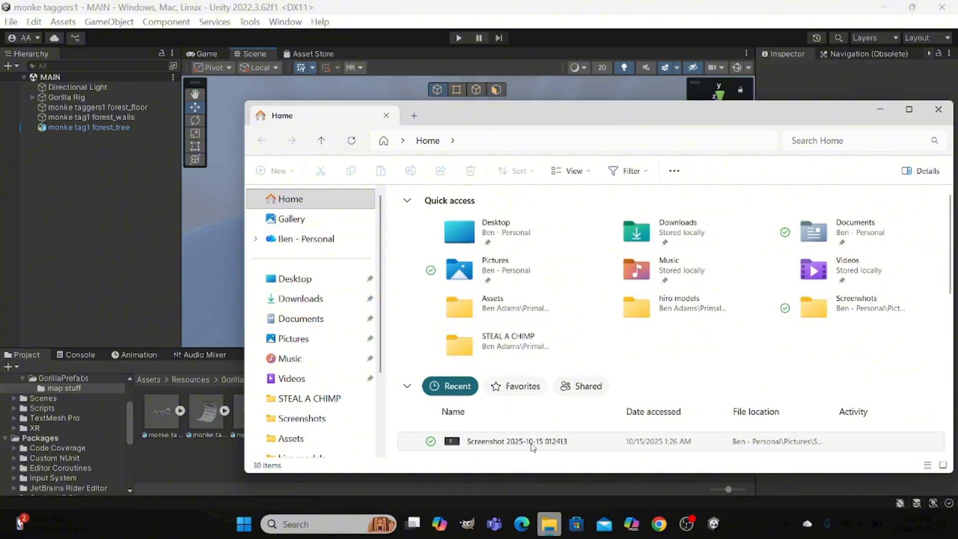
{"action": "scroll", "coordinate": [537, 425], "scroll_direction": "down", "scroll_amount": 1}
{"action": "scroll", "coordinate": [538, 425], "scroll_direction": "down", "scroll_amount": 3}
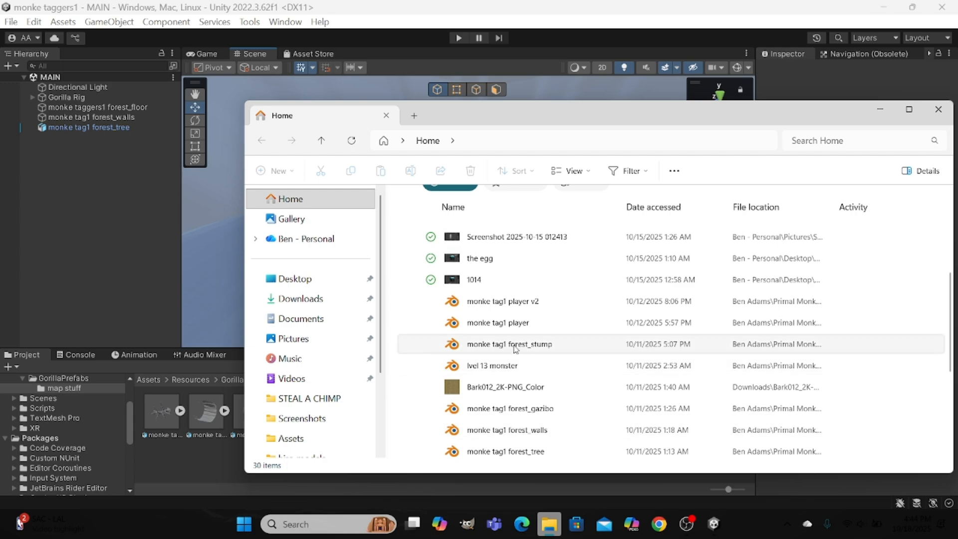
{"action": "scroll", "coordinate": [536, 407], "scroll_direction": "down", "scroll_amount": 3}
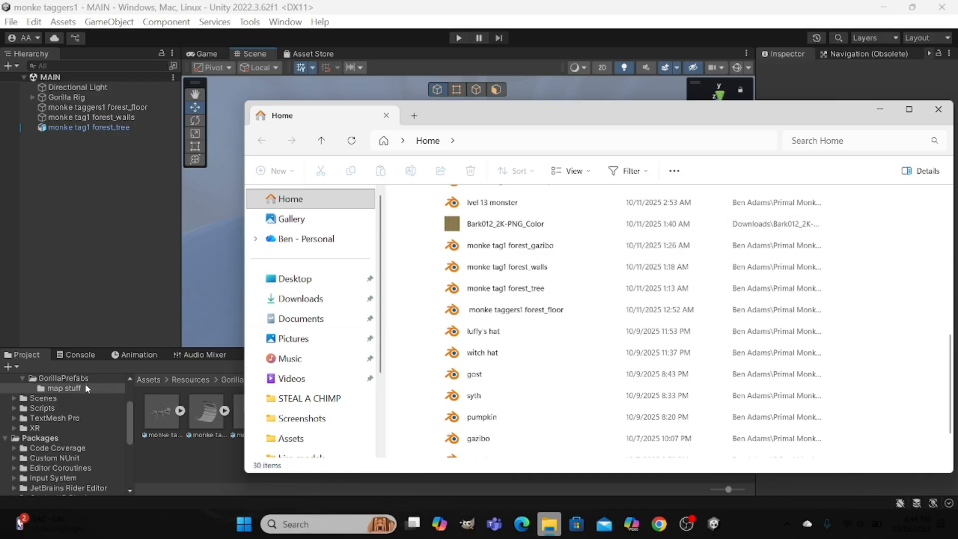
{"action": "scroll", "coordinate": [69, 436], "scroll_direction": "down", "scroll_amount": 4}
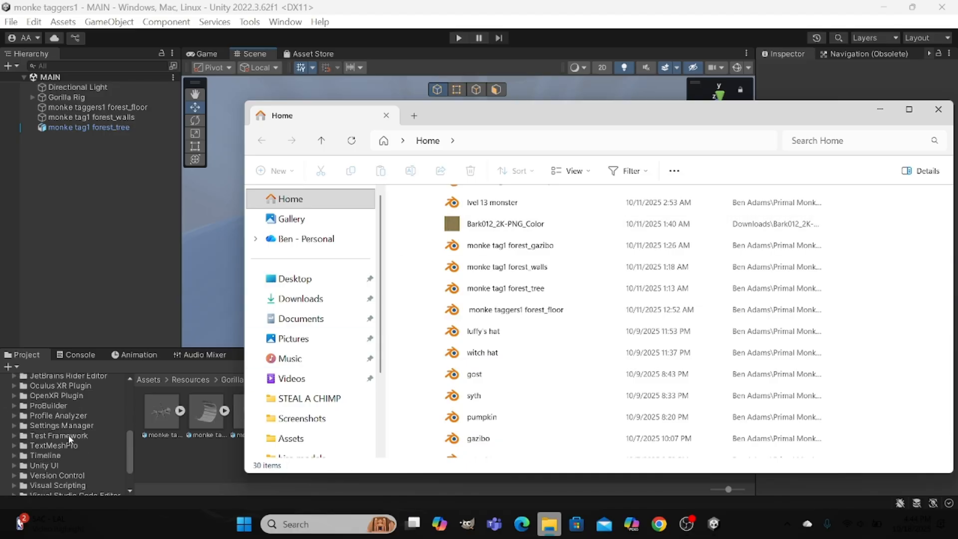
{"action": "scroll", "coordinate": [70, 436], "scroll_direction": "up", "scroll_amount": 5}
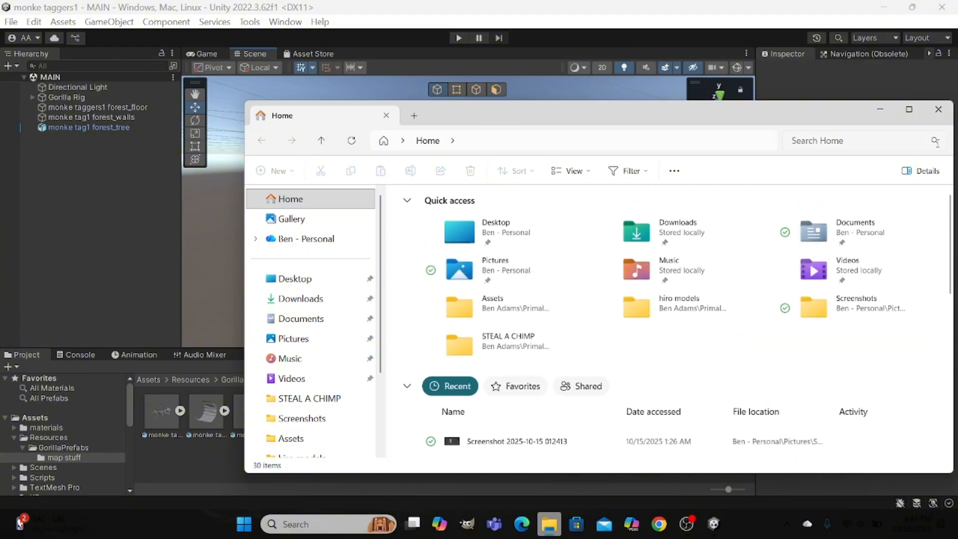
{"action": "left_click", "coordinate": [938, 110]}
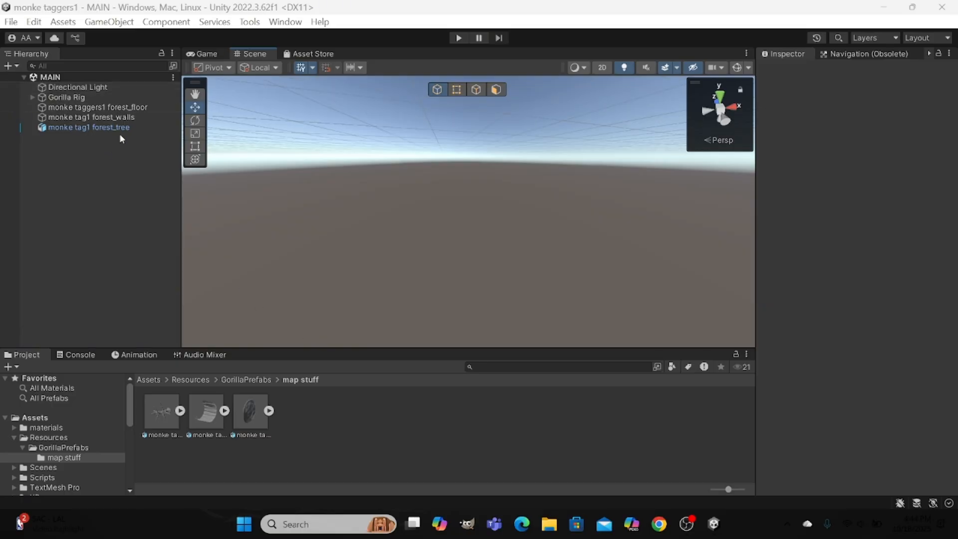
Unpack the monke tag1 forest_tree prefab completely in the MAIN scene.
{"action": "right_click", "coordinate": [139, 126]}
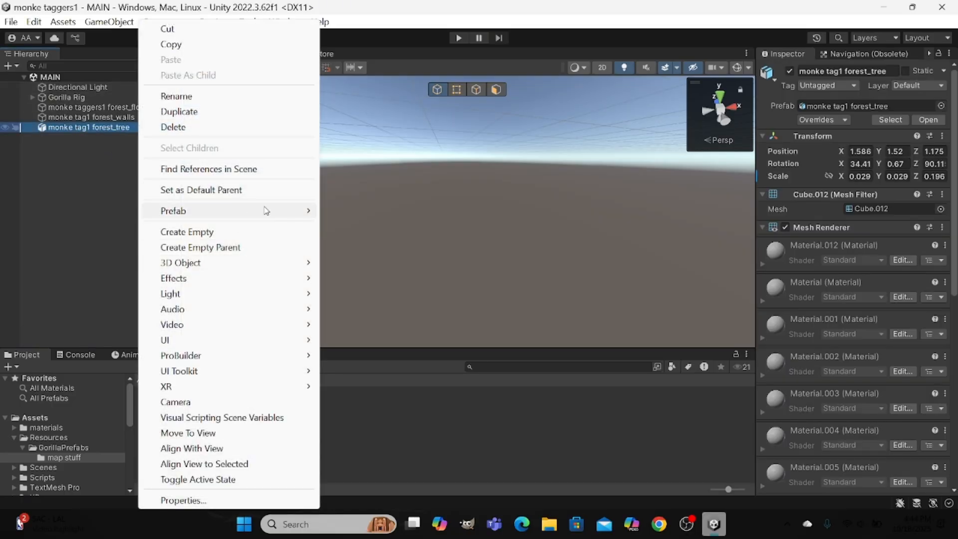
{"action": "mouse_move", "coordinate": [272, 210]}
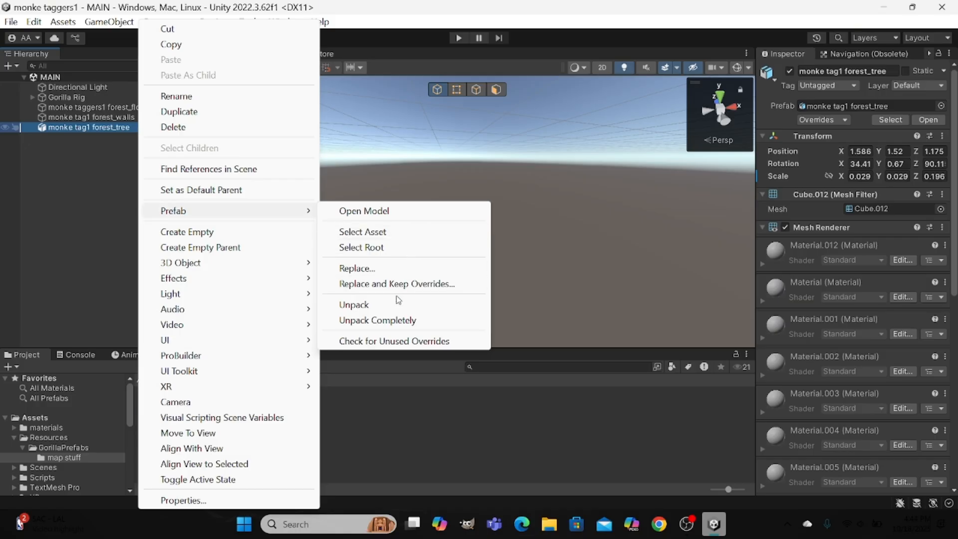
{"action": "left_click", "coordinate": [402, 320]}
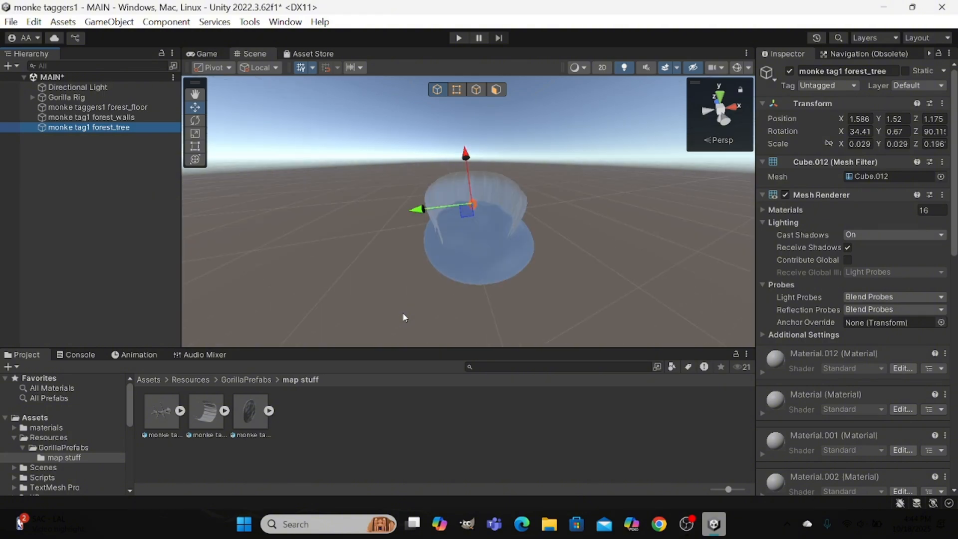
Apply the Bark012 texture from the project's materials folder to the forest tree, undoing any accidental placement on the walls.
{"action": "right_click_drag", "start_coordinate": [404, 317], "coordinate": [173, 328]}
{"action": "key", "text": "w"}
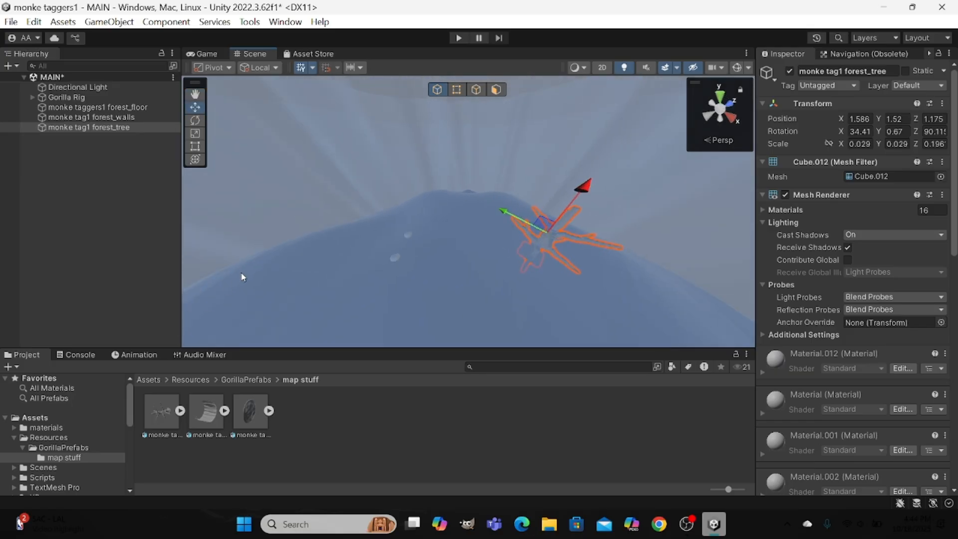
{"action": "left_click", "coordinate": [124, 425]}
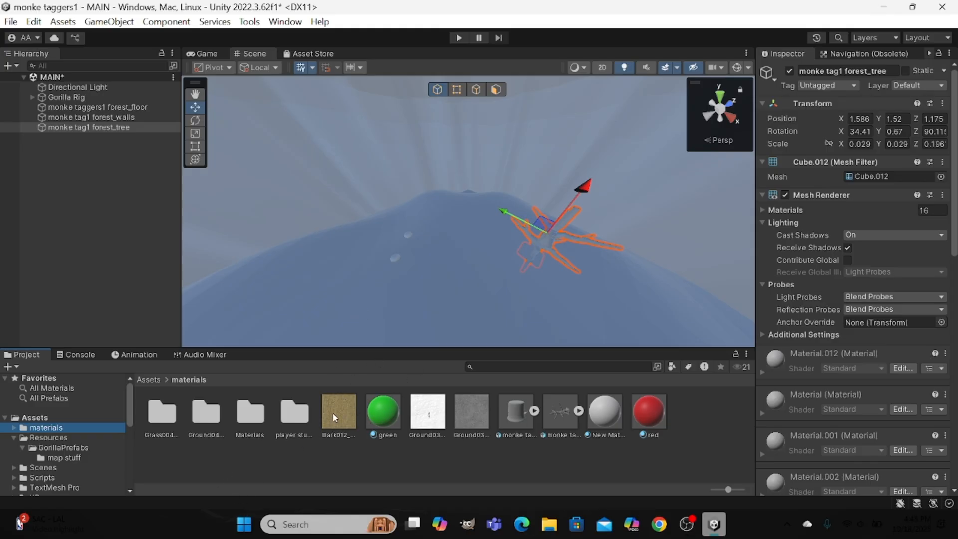
{"action": "left_click_drag", "start_coordinate": [335, 416], "coordinate": [546, 239]}
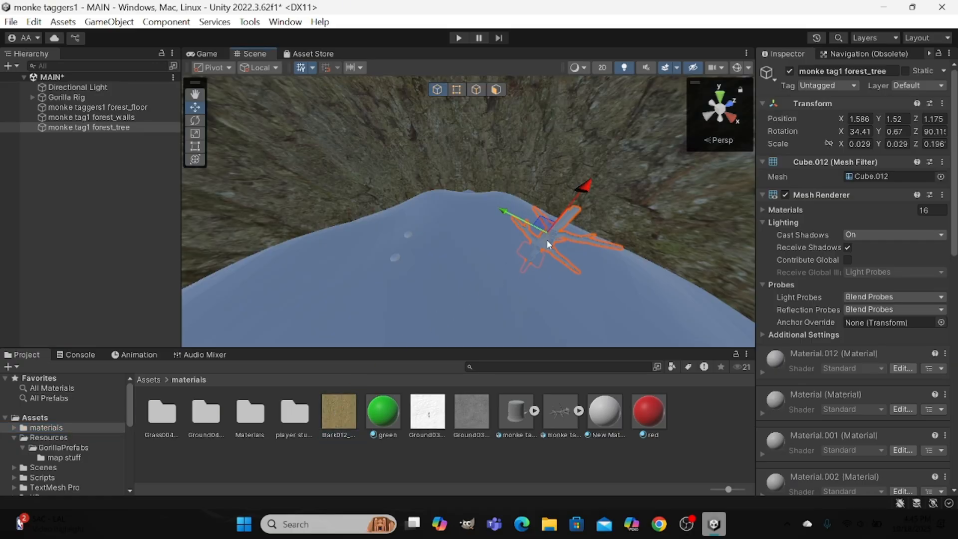
{"action": "key", "text": "ctrl+z"}
{"action": "scroll", "coordinate": [547, 244], "scroll_direction": "up", "scroll_amount": 5}
{"action": "scroll", "coordinate": [547, 244], "scroll_direction": "down", "scroll_amount": 3}
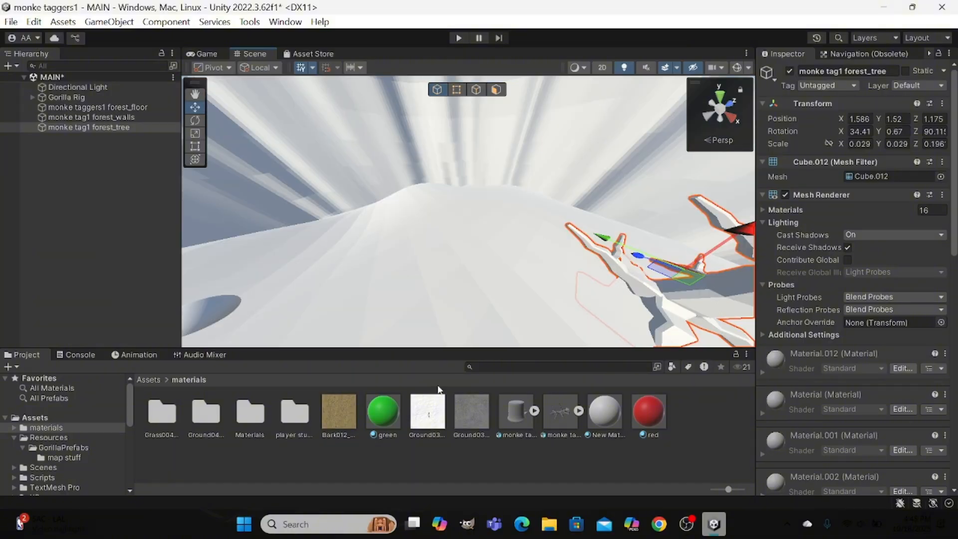
{"action": "left_click_drag", "start_coordinate": [331, 417], "coordinate": [726, 300]}
{"action": "key", "text": "f"}
{"action": "scroll", "coordinate": [698, 286], "scroll_direction": "down", "scroll_amount": 15}
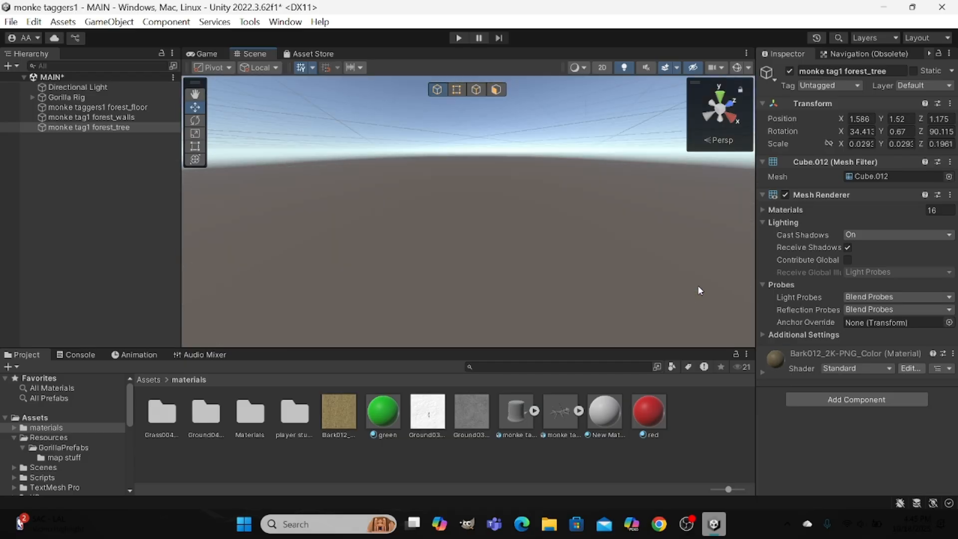
Look through the Grass004_2K-PNG folder and its nested Materials folders for textures, and return to the main materials folder.
{"action": "right_click_drag", "start_coordinate": [698, 287], "coordinate": [414, 298]}
{"action": "scroll", "coordinate": [667, 309], "scroll_direction": "up", "scroll_amount": 10}
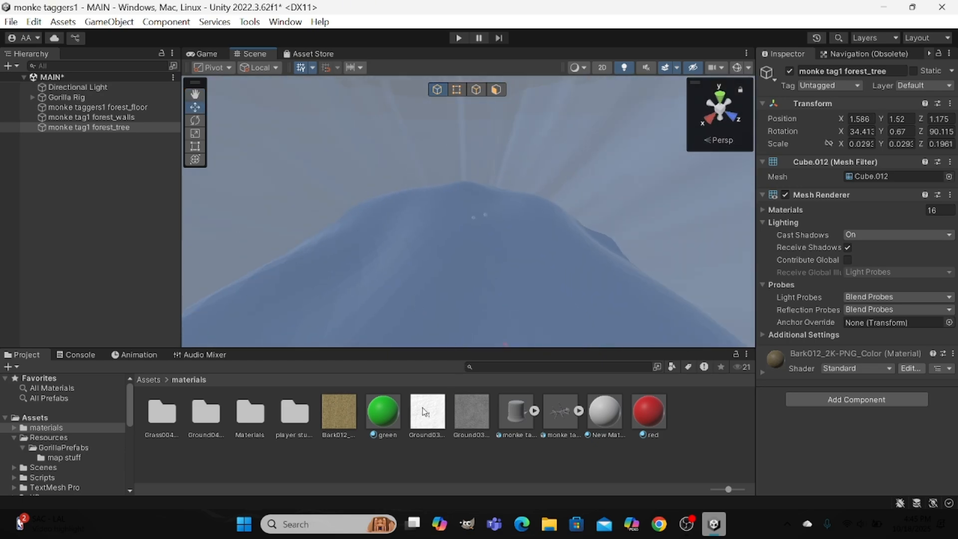
{"action": "left_click", "coordinate": [173, 421]}
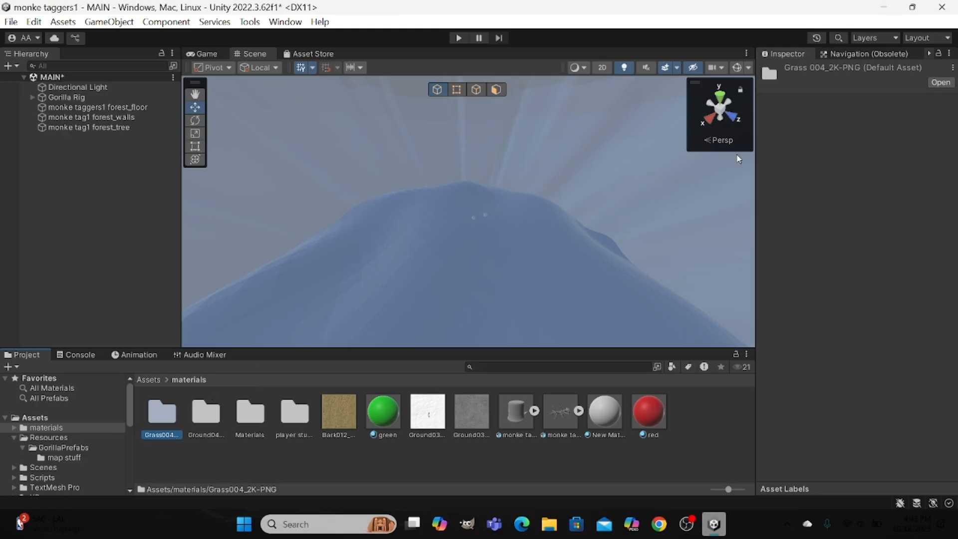
{"action": "left_click", "coordinate": [940, 82]}
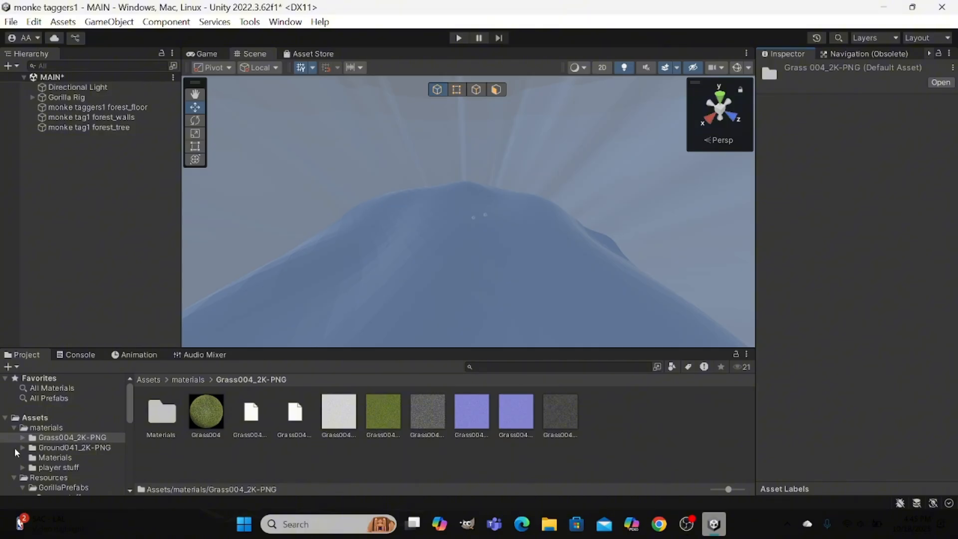
{"action": "left_click", "coordinate": [156, 421]}
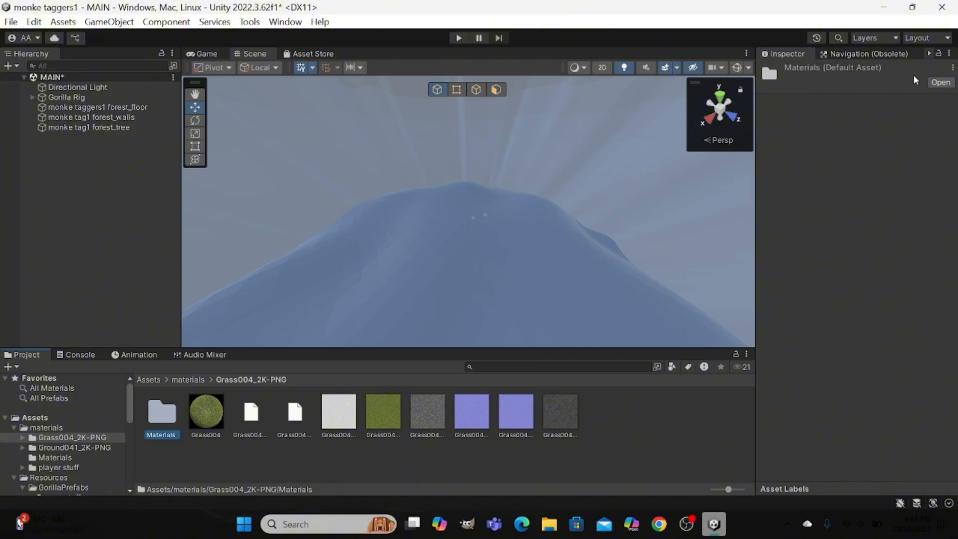
{"action": "left_click", "coordinate": [939, 82]}
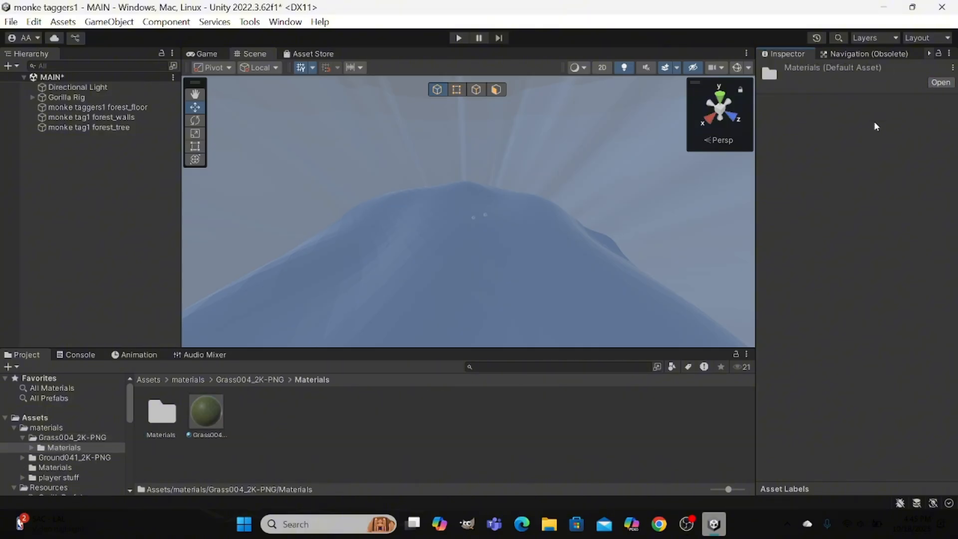
{"action": "left_click", "coordinate": [163, 414]}
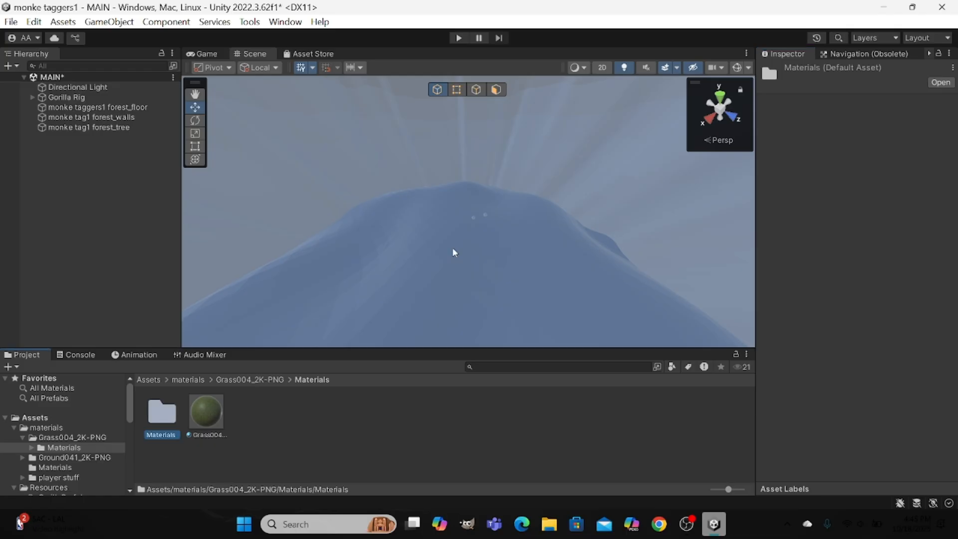
{"action": "left_click", "coordinate": [938, 82]}
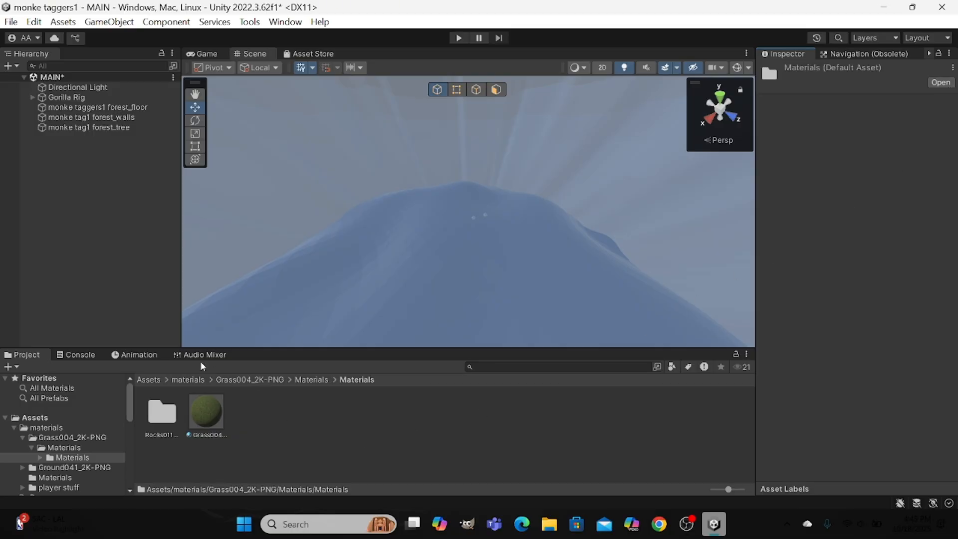
{"action": "left_click", "coordinate": [76, 427]}
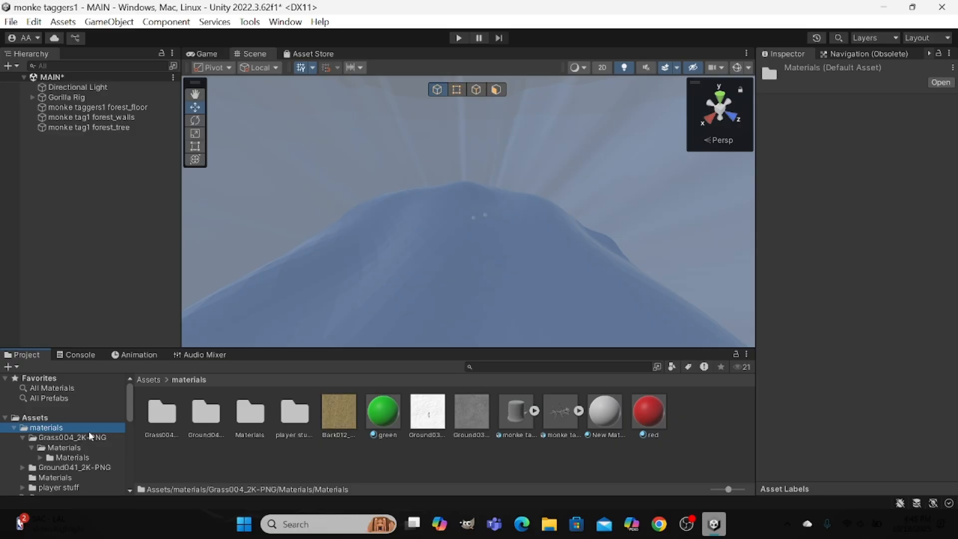
Apply the brown color texture from the Ground041_2K-PNG folder to the forest floor.
{"action": "left_click", "coordinate": [197, 412]}
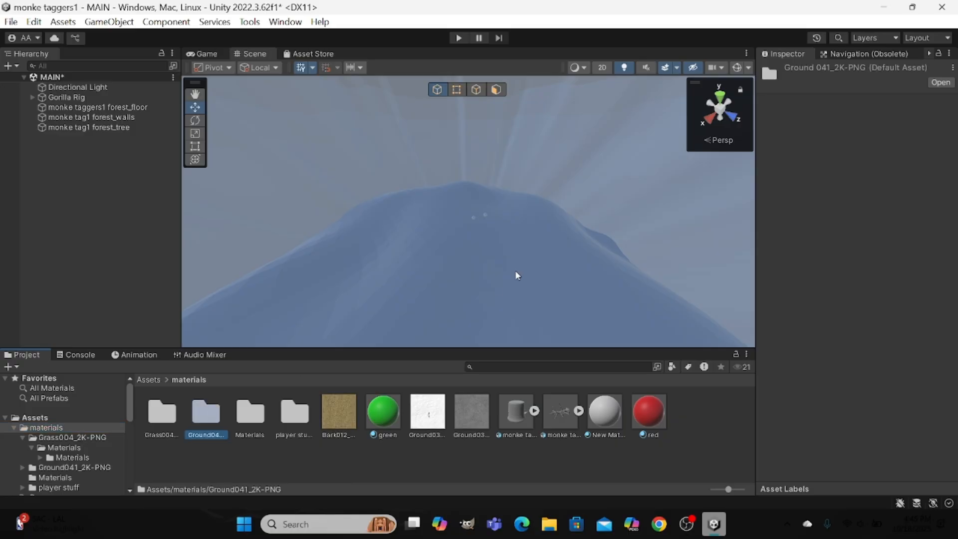
{"action": "left_click", "coordinate": [941, 83]}
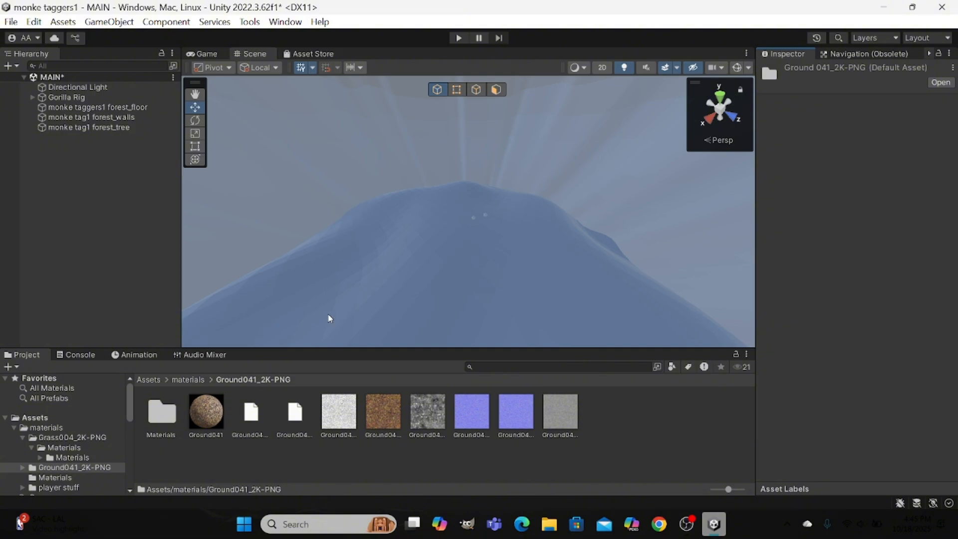
{"action": "left_click_drag", "start_coordinate": [380, 398], "coordinate": [395, 297]}
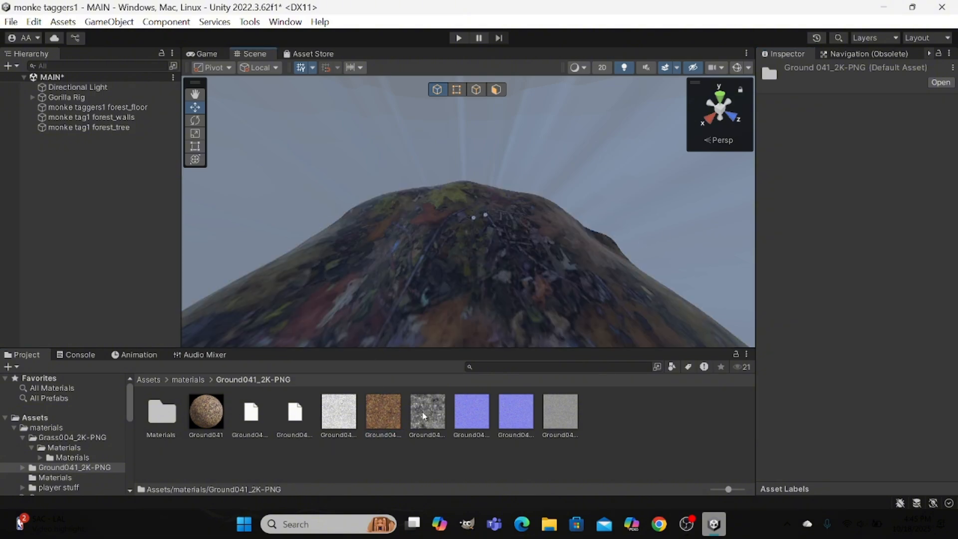
Try two grey Ground041 map textures on the forest walls, undoing each one.
{"action": "left_click_drag", "start_coordinate": [423, 416], "coordinate": [270, 231]}
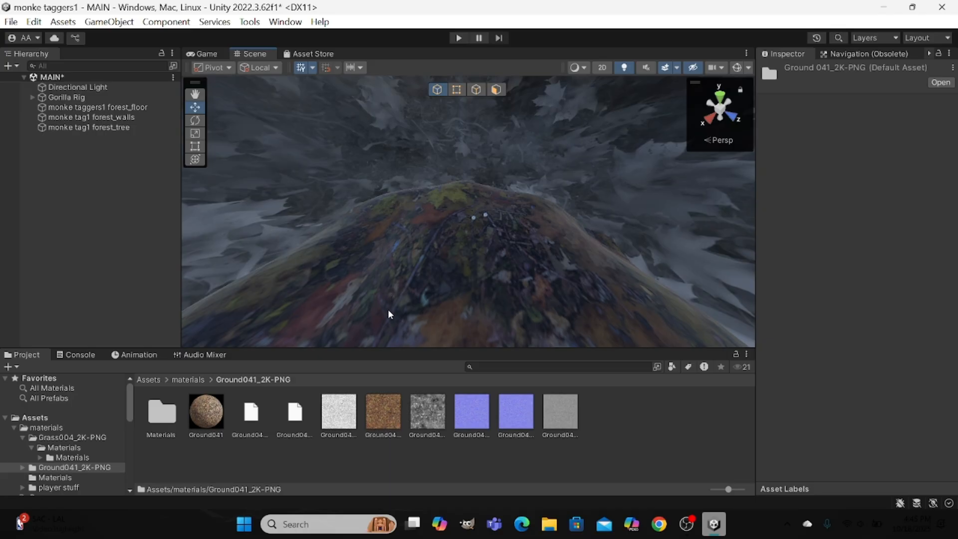
{"action": "key", "text": "ctrl+z"}
{"action": "left_click_drag", "start_coordinate": [549, 410], "coordinate": [292, 181]}
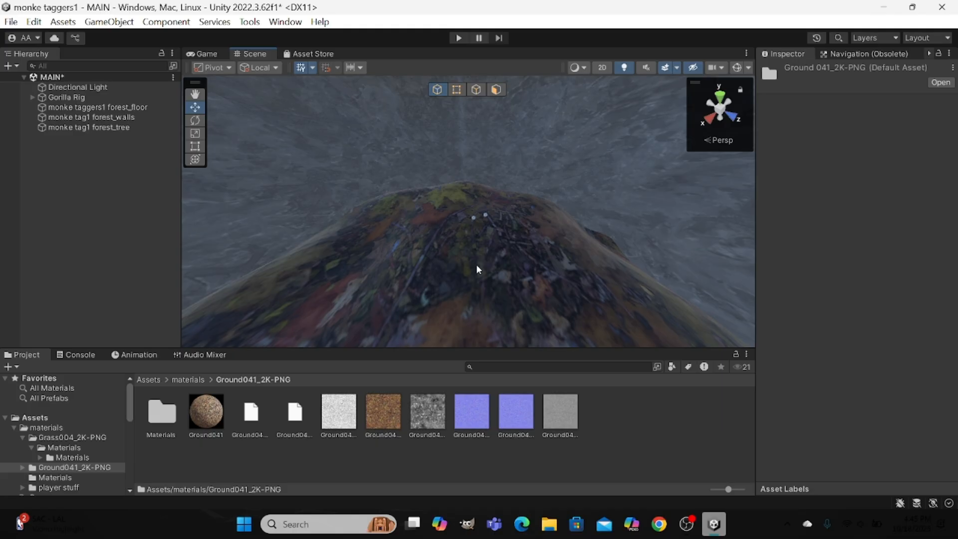
{"action": "key", "text": "ctrl+z"}
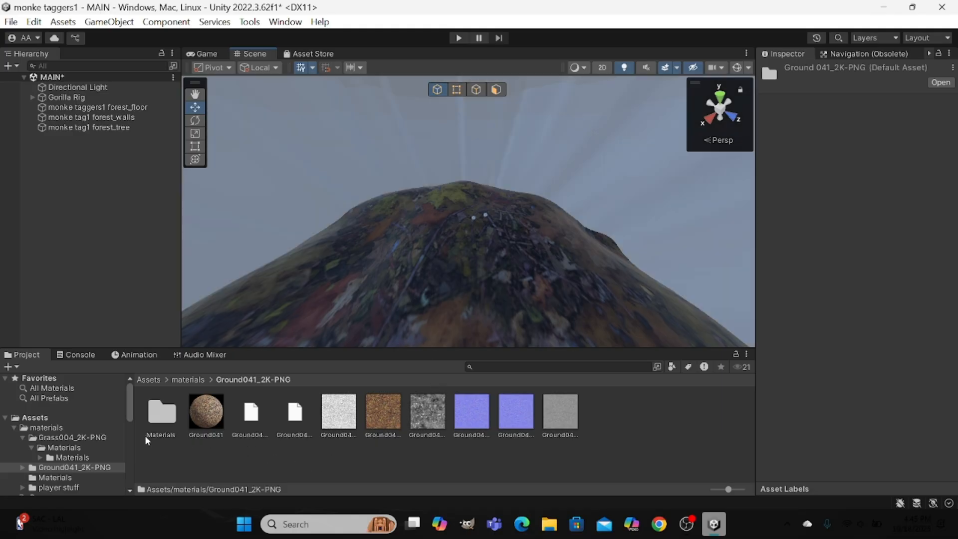
Apply the Rocks011_2K-PNG color texture, stored in the Grass004 folder's nested Materials folder, to the forest walls.
{"action": "left_click", "coordinate": [85, 447]}
{"action": "left_click", "coordinate": [88, 458]}
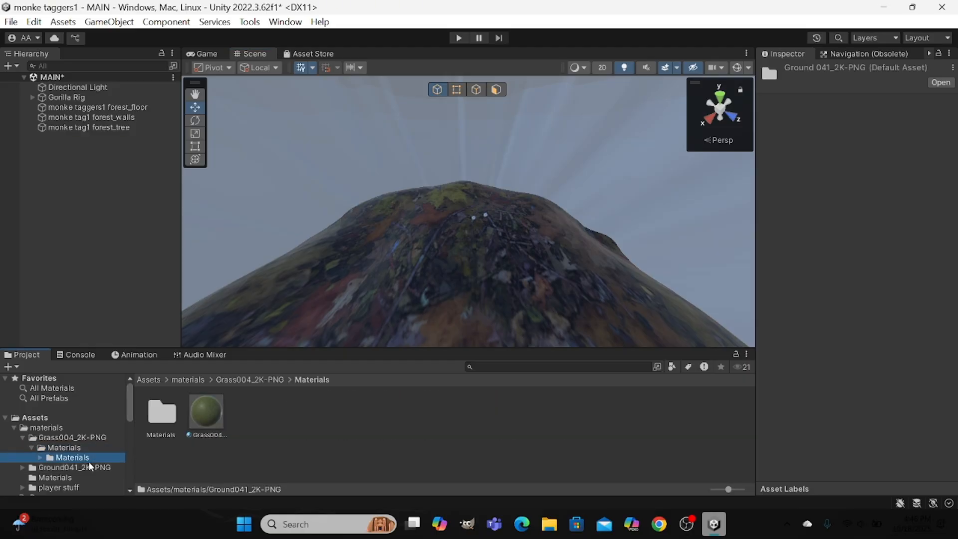
{"action": "left_click", "coordinate": [160, 414]}
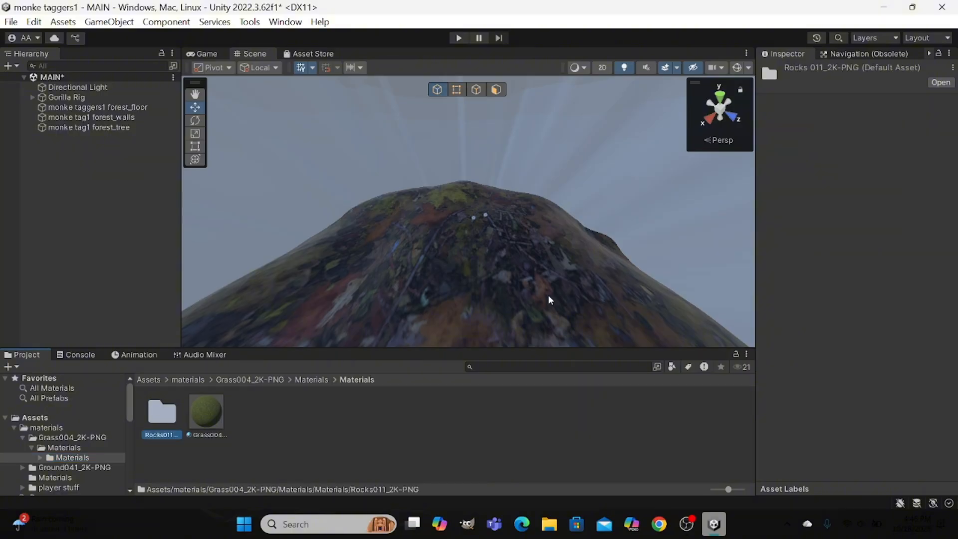
{"action": "left_click", "coordinate": [940, 82]}
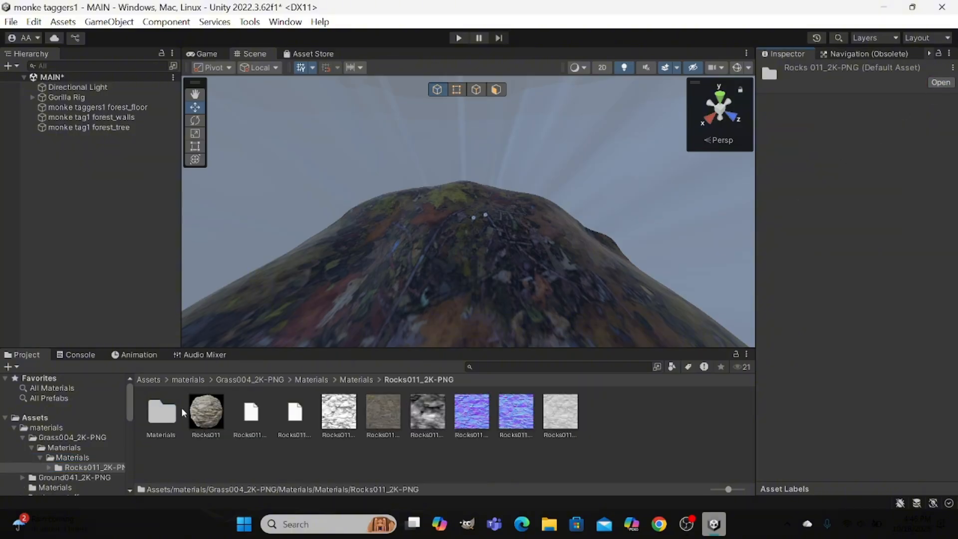
{"action": "left_click_drag", "start_coordinate": [387, 408], "coordinate": [364, 139]}
{"action": "scroll", "coordinate": [451, 156], "scroll_direction": "down", "scroll_amount": 10}
{"action": "scroll", "coordinate": [451, 155], "scroll_direction": "up", "scroll_amount": 10}
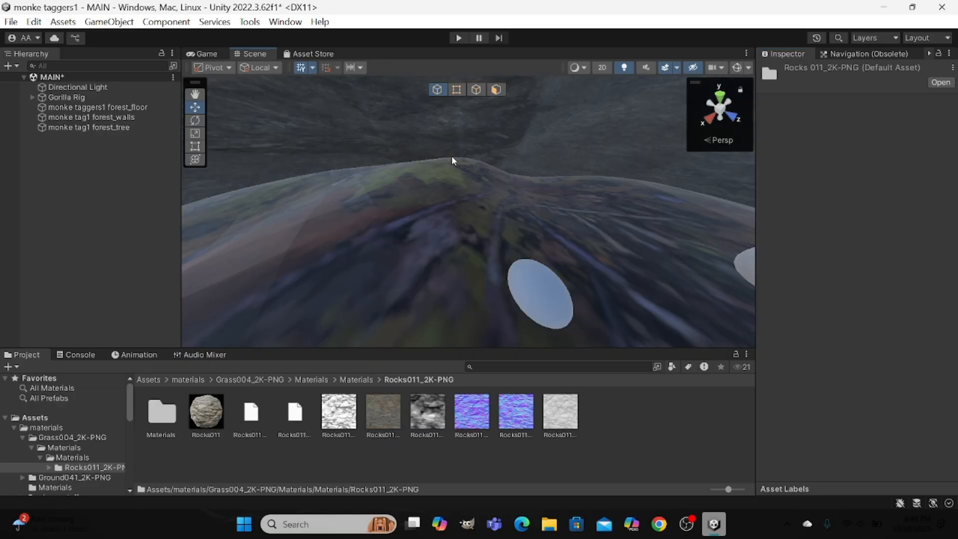
{"action": "right_click_drag", "start_coordinate": [451, 155], "coordinate": [615, 16]}
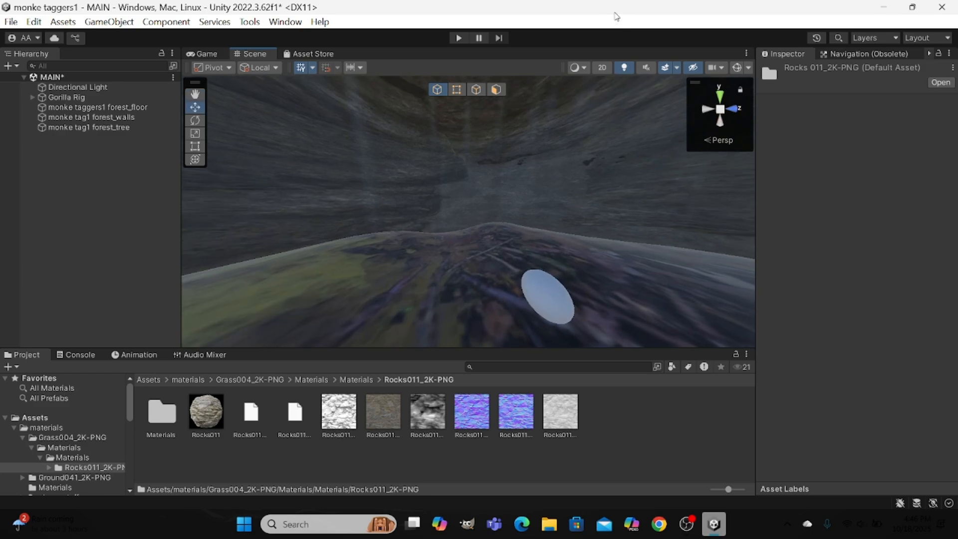
Bring the ProBuilder tools within reach and examine the textured forest map from a distance and up close.
{"action": "left_click", "coordinate": [928, 53]}
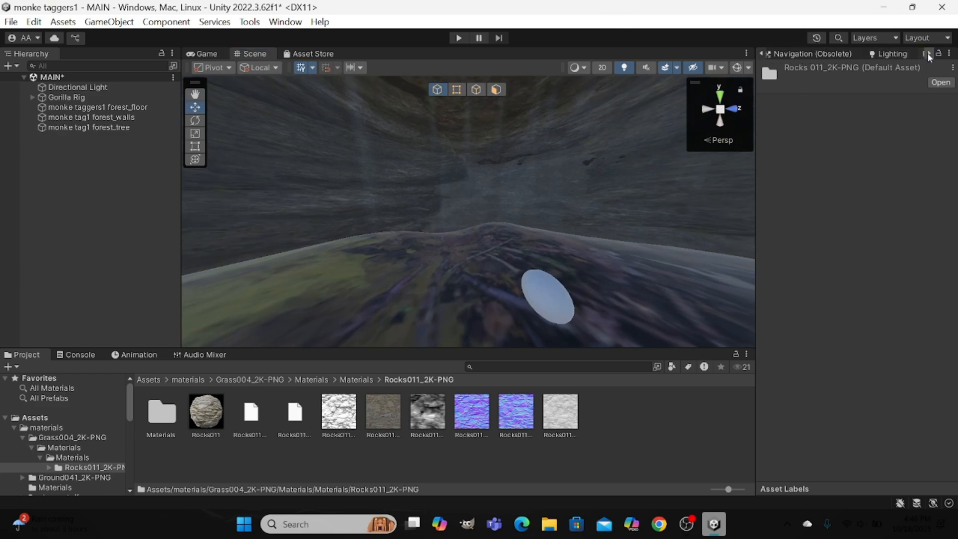
{"action": "left_click", "coordinate": [927, 54]}
{"action": "left_click", "coordinate": [928, 54]}
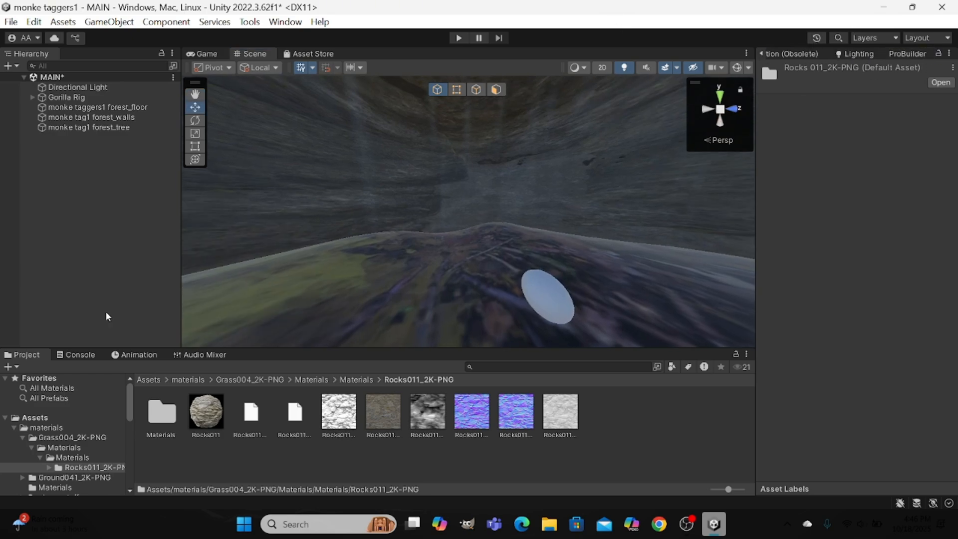
{"action": "scroll", "coordinate": [319, 229], "scroll_direction": "down", "scroll_amount": 10}
{"action": "scroll", "coordinate": [319, 229], "scroll_direction": "up", "scroll_amount": 10}
{"action": "scroll", "coordinate": [319, 229], "scroll_direction": "down", "scroll_amount": 8}
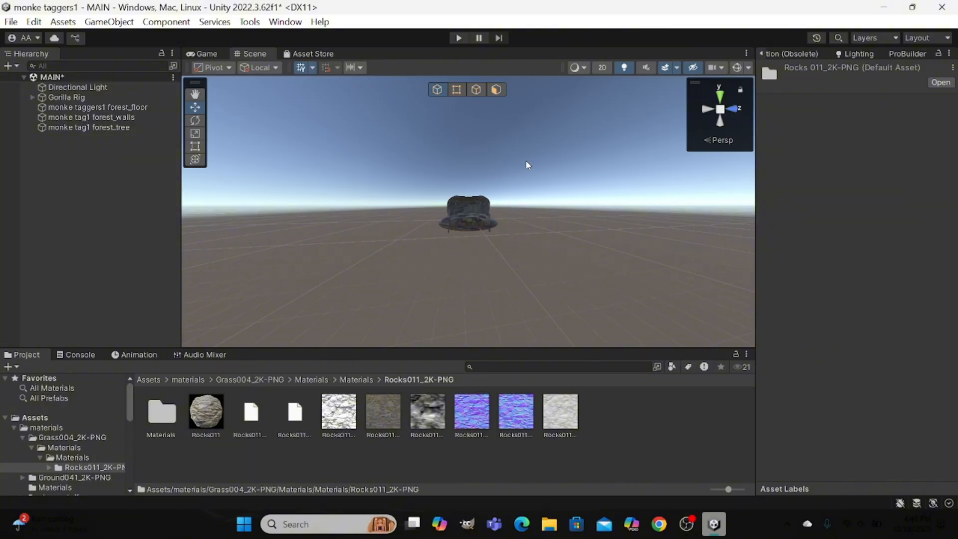
{"action": "scroll", "coordinate": [525, 160], "scroll_direction": "up", "scroll_amount": 2}
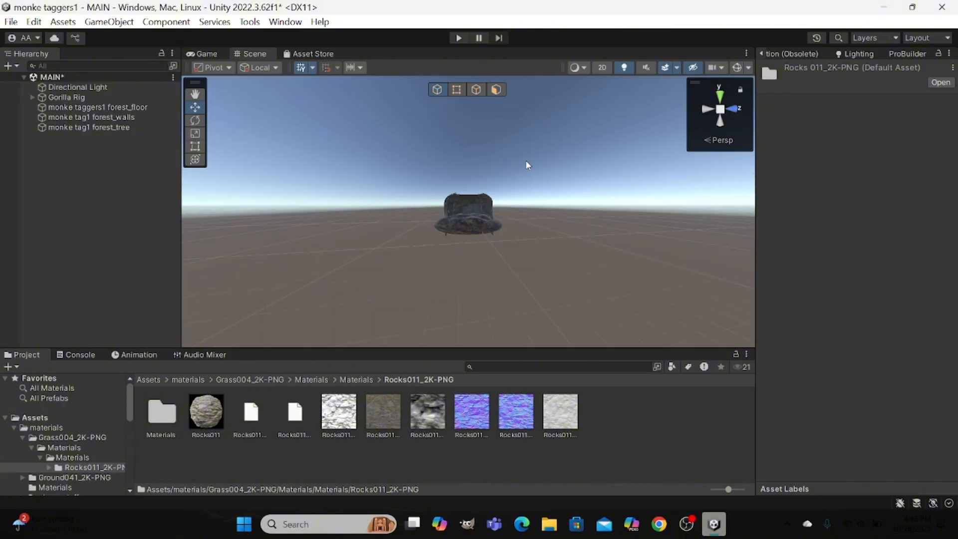
{"action": "scroll", "coordinate": [525, 160], "scroll_direction": "up", "scroll_amount": 2}
{"action": "scroll", "coordinate": [525, 160], "scroll_direction": "down", "scroll_amount": 3}
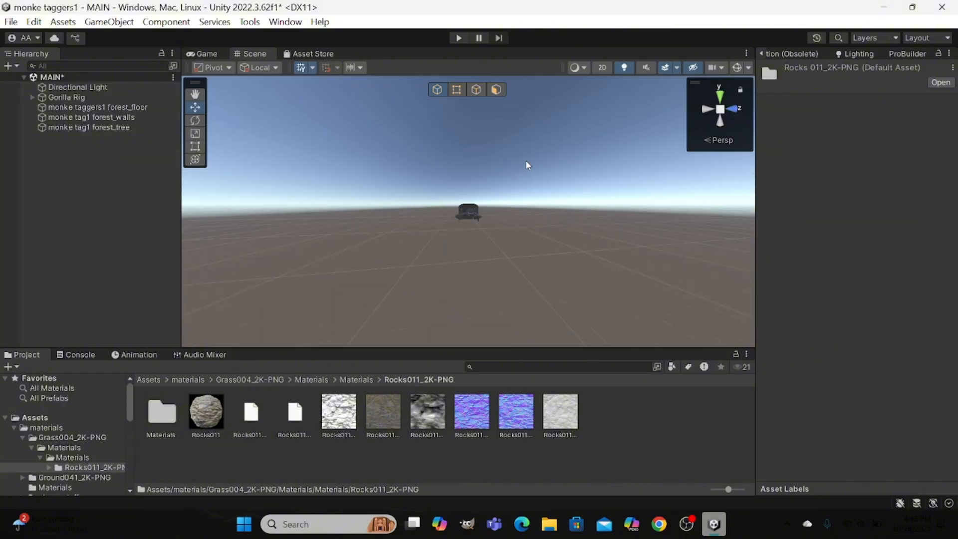
{"action": "right_click_drag", "start_coordinate": [525, 160], "coordinate": [703, 171]}
{"action": "key", "text": "w"}
{"action": "right_click_drag", "start_coordinate": [472, 229], "coordinate": [432, 223]}
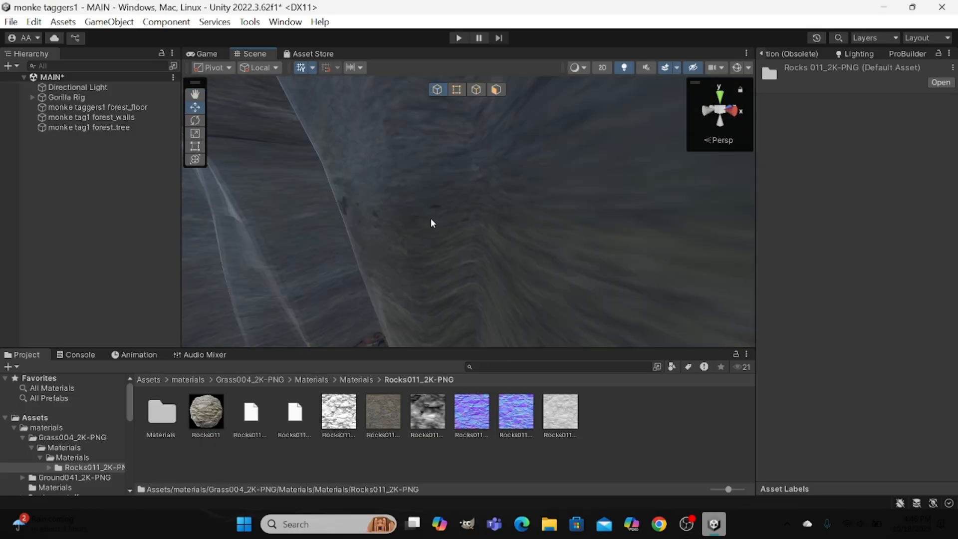
Convert the monke tag1 forest_walls mesh into an editable ProBuilder object with ProBuilderize.
{"action": "left_click", "coordinate": [432, 223]}
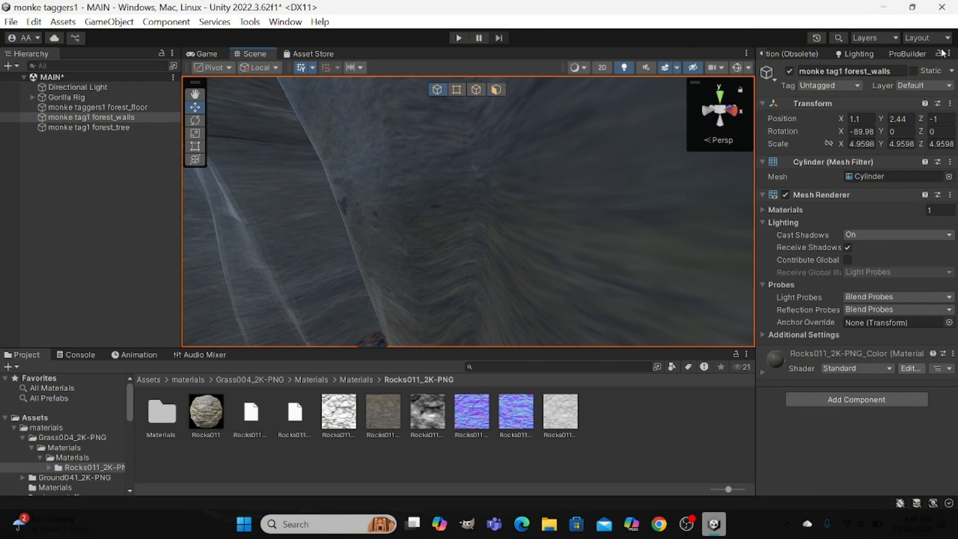
{"action": "left_click", "coordinate": [907, 54]}
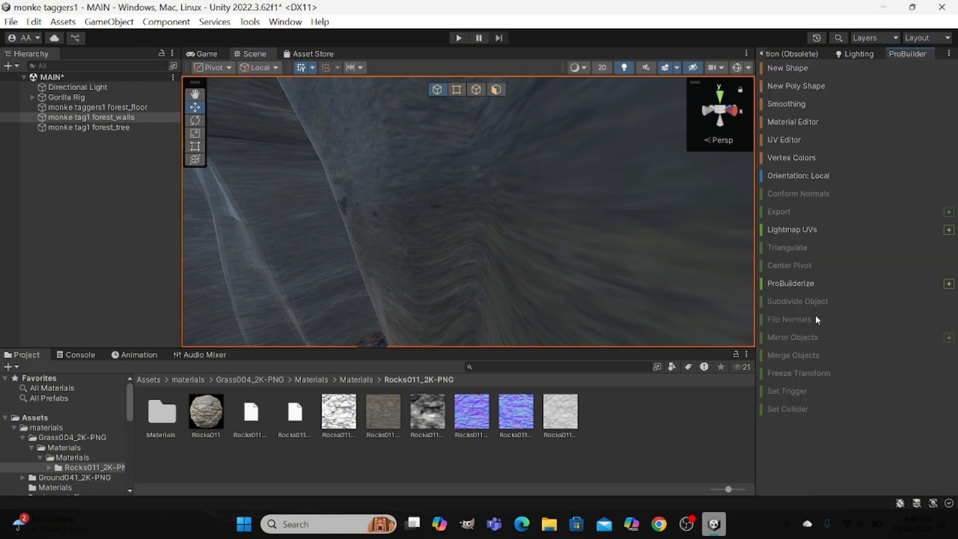
{"action": "left_click", "coordinate": [809, 285]}
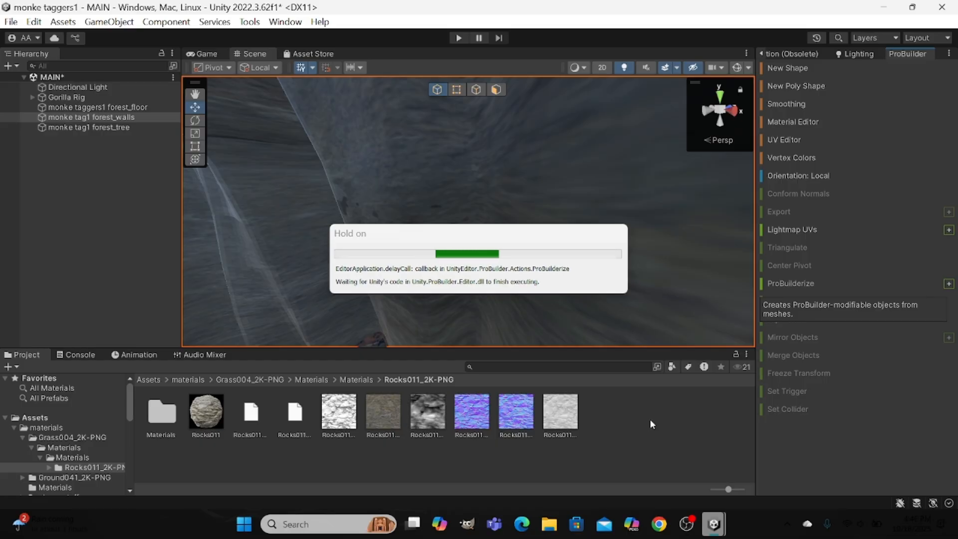
{"action": "mouse_move", "coordinate": [717, 532]}
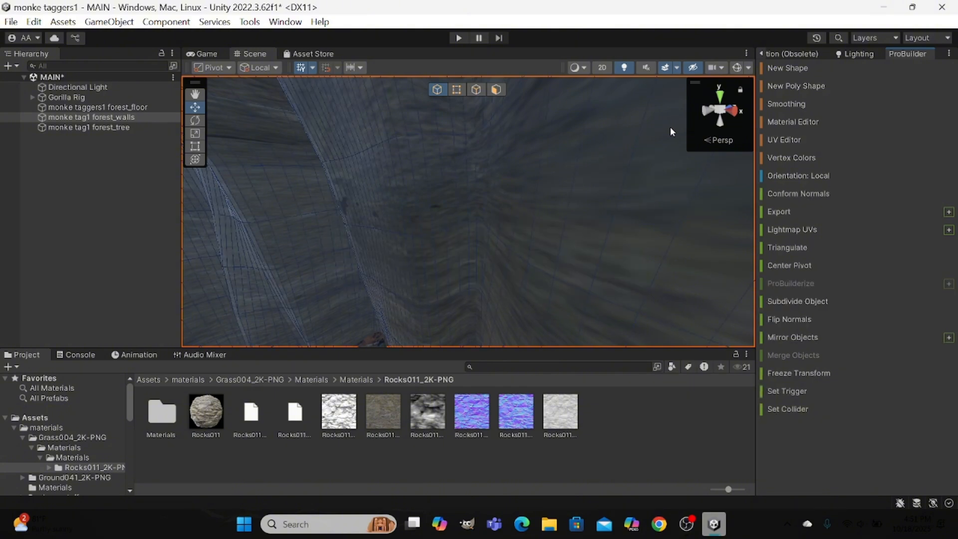
{"action": "key", "text": "f"}
{"action": "scroll", "coordinate": [529, 139], "scroll_direction": "up", "scroll_amount": 5}
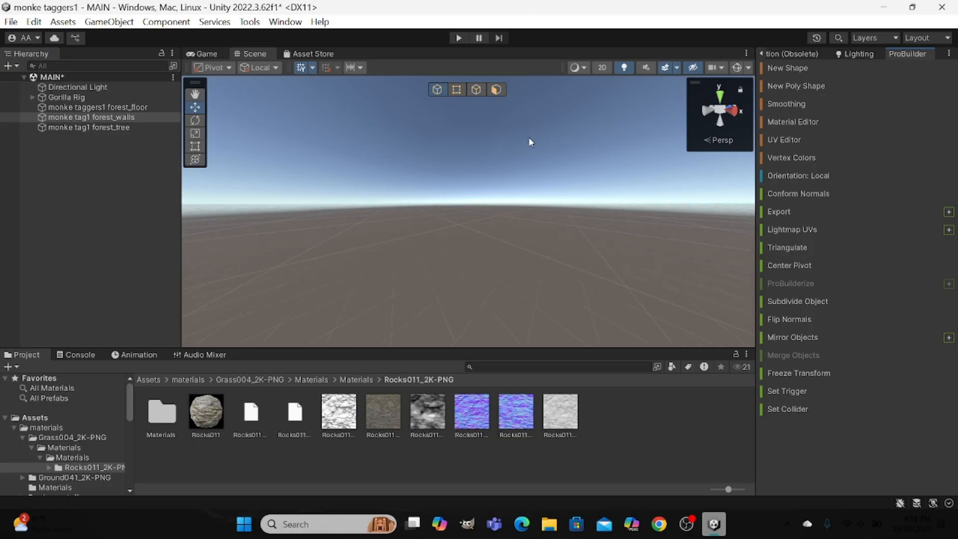
Examine the ProBuilderized forest walls from outside and inside the map, including where they meet the floor.
{"action": "scroll", "coordinate": [529, 139], "scroll_direction": "down", "scroll_amount": 10}
{"action": "right_click_drag", "start_coordinate": [528, 138], "coordinate": [496, 140]}
{"action": "key", "text": "w"}
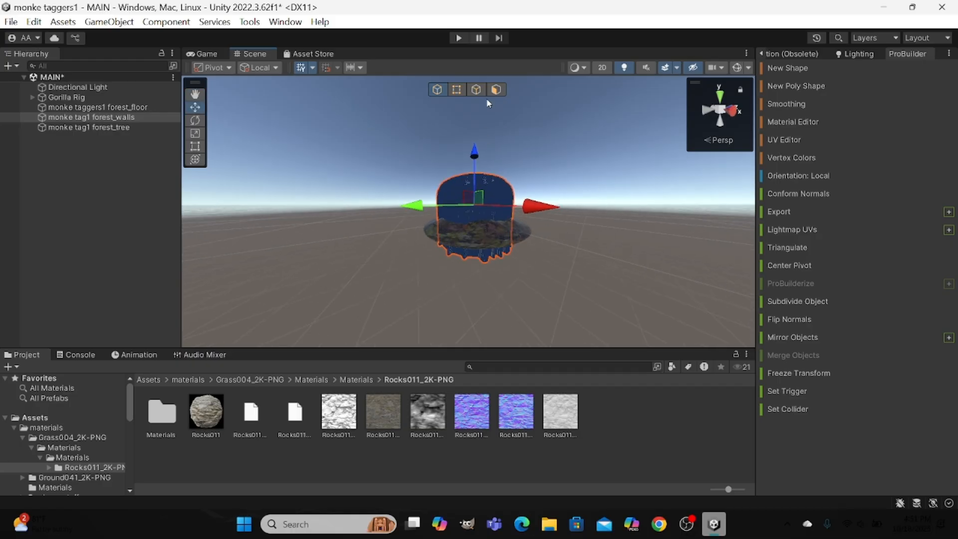
{"action": "left_click_drag", "start_coordinate": [476, 152], "coordinate": [489, 142]}
{"action": "scroll", "coordinate": [489, 143], "scroll_direction": "up", "scroll_amount": 3}
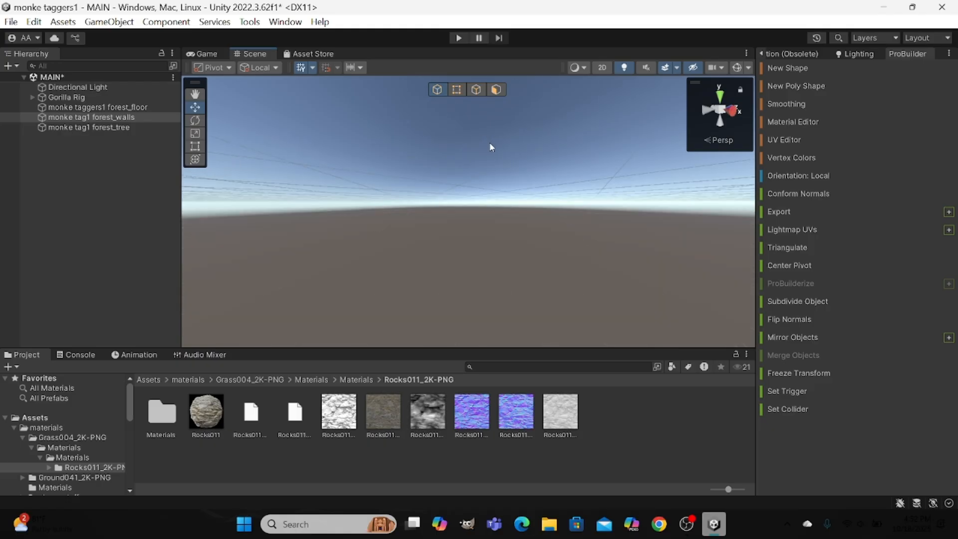
{"action": "scroll", "coordinate": [489, 142], "scroll_direction": "down", "scroll_amount": 3}
{"action": "scroll", "coordinate": [490, 143], "scroll_direction": "up", "scroll_amount": 4}
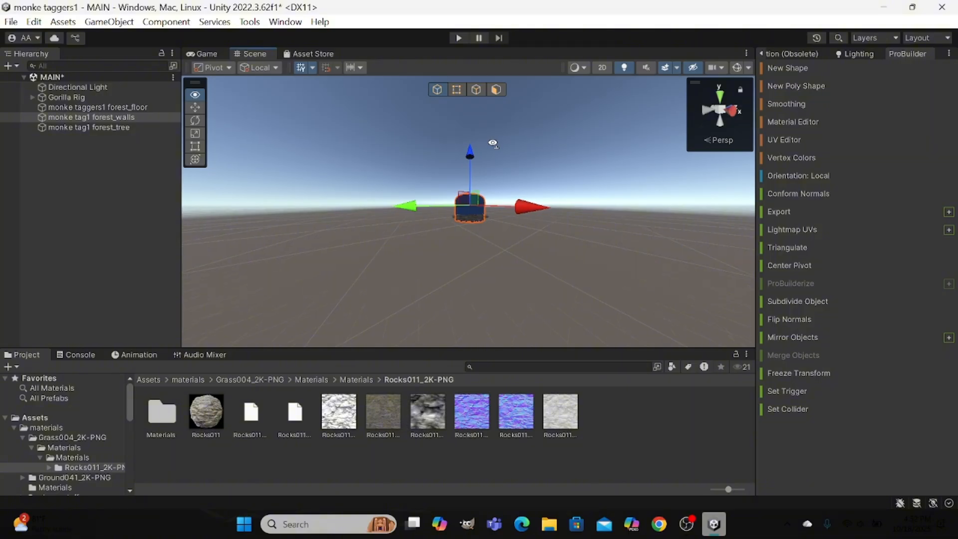
{"action": "key", "text": "w"}
{"action": "right_click_drag", "start_coordinate": [500, 146], "coordinate": [585, 87]}
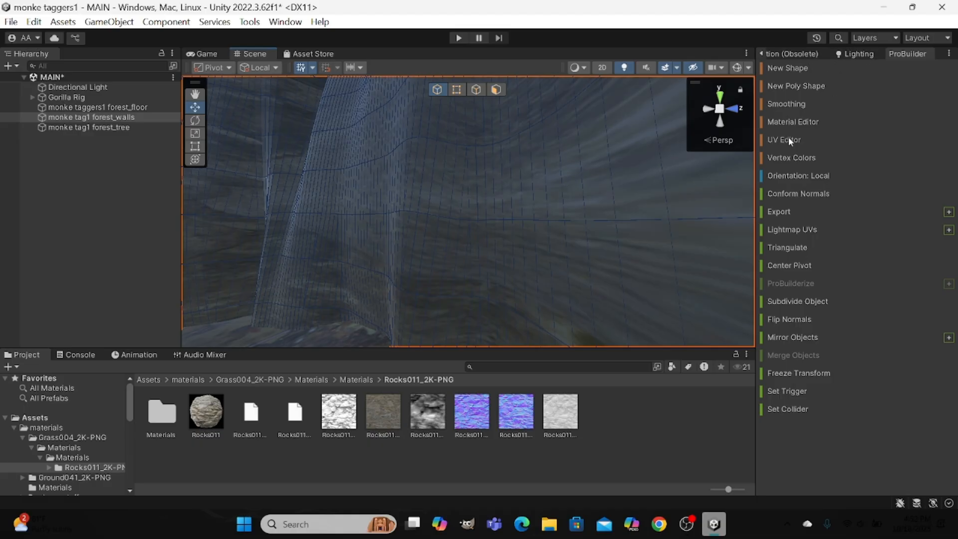
{"action": "key", "text": "f"}
{"action": "scroll", "coordinate": [670, 203], "scroll_direction": "up", "scroll_amount": 4}
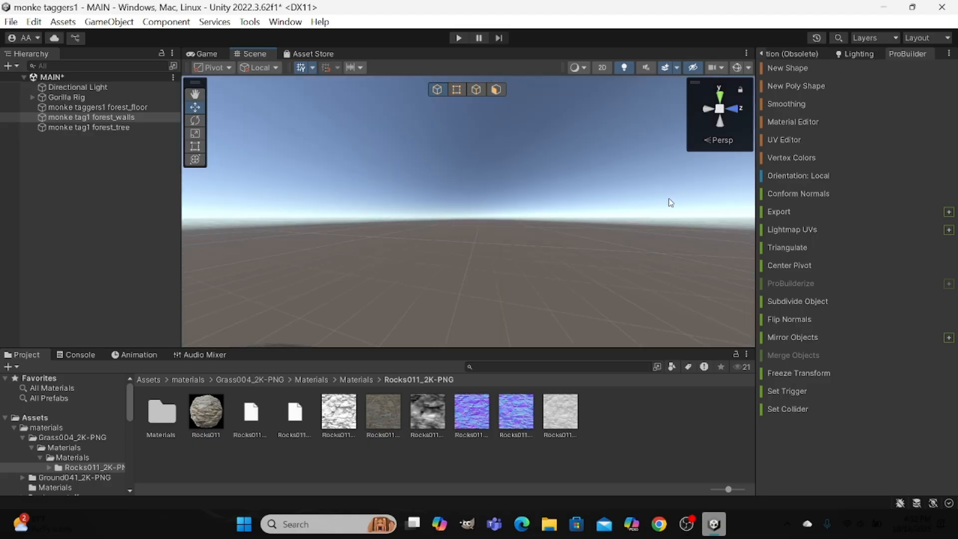
{"action": "right_click_drag", "start_coordinate": [670, 202], "coordinate": [291, 284]}
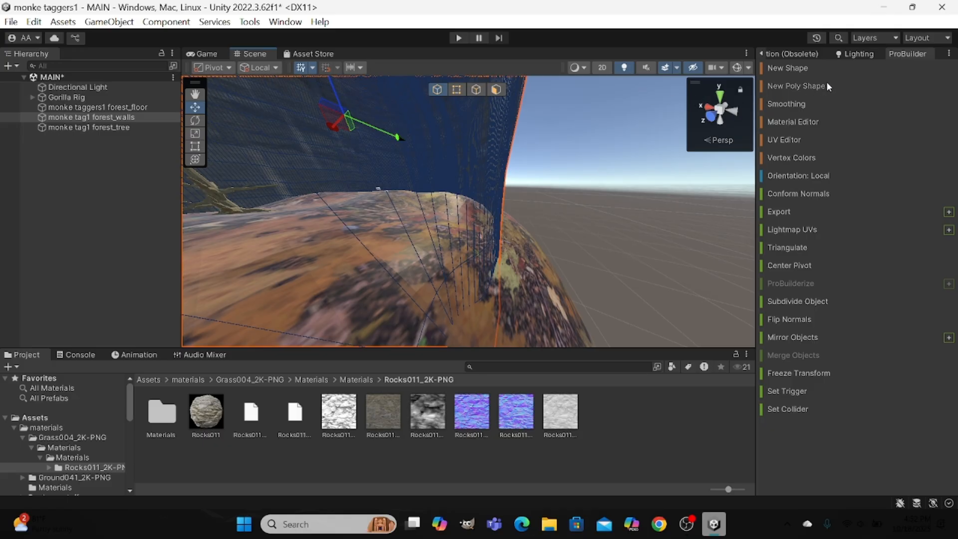
Set the realtime shadow color to black (000000) in the scene's environment lighting.
{"action": "left_click", "coordinate": [858, 53]}
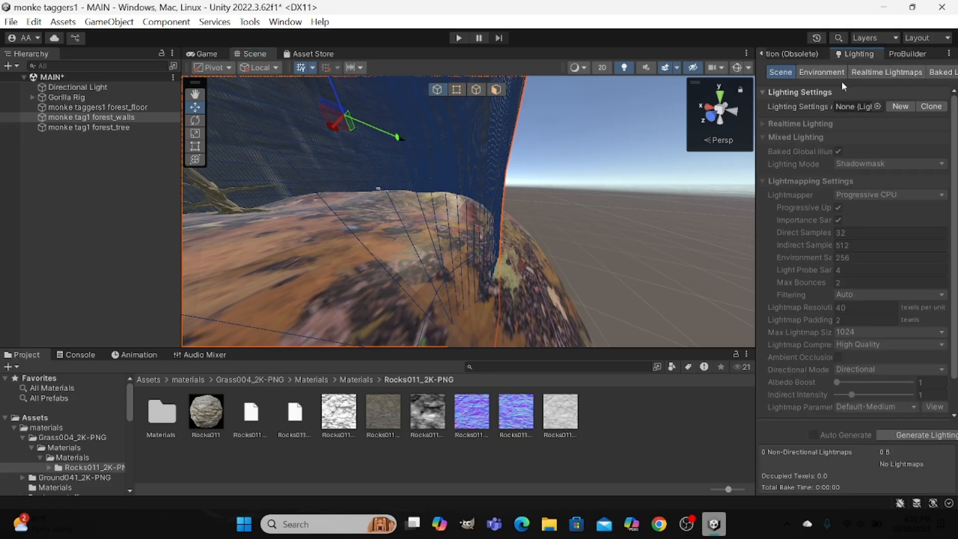
{"action": "left_click", "coordinate": [830, 74]}
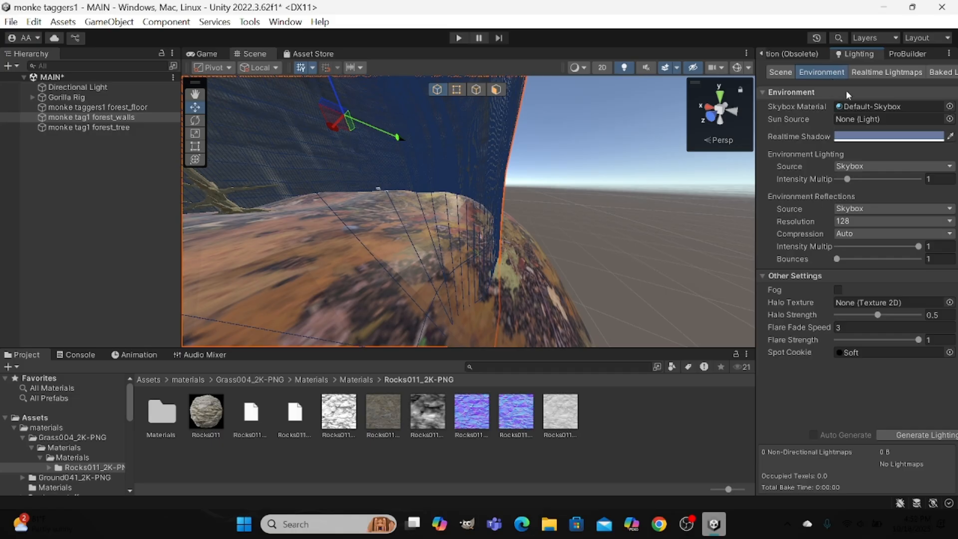
{"action": "left_click", "coordinate": [890, 136]}
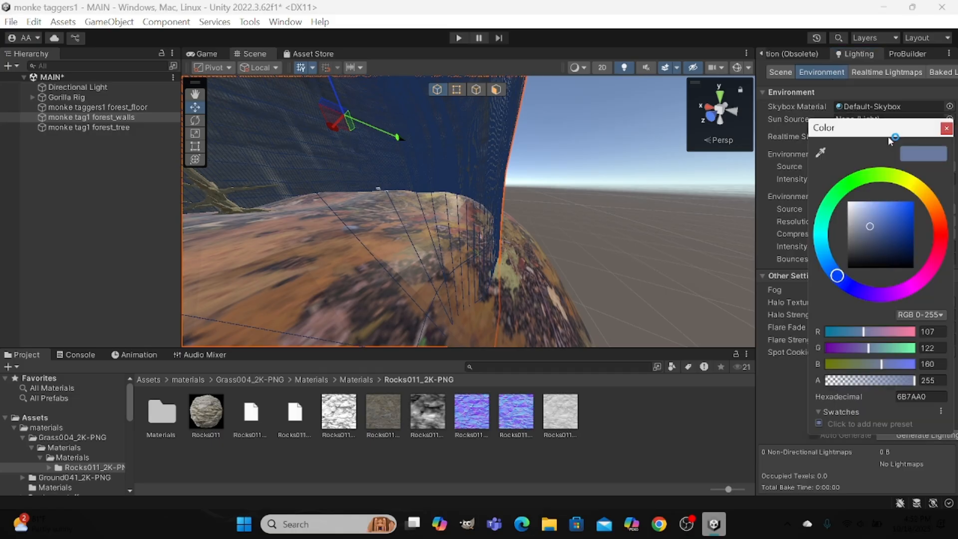
{"action": "mouse_move", "coordinate": [873, 223]}
{"action": "left_mouse_down"}
{"action": "mouse_move", "coordinate": [841, 293]}
{"action": "mouse_move", "coordinate": [860, 304]}
{"action": "mouse_move", "coordinate": [876, 190]}
{"action": "mouse_move", "coordinate": [869, 141]}
{"action": "mouse_move", "coordinate": [797, 210]}
{"action": "mouse_move", "coordinate": [772, 287]}
{"action": "mouse_move", "coordinate": [765, 221]}
{"action": "mouse_move", "coordinate": [823, 249]}
{"action": "mouse_move", "coordinate": [858, 234]}
{"action": "mouse_move", "coordinate": [878, 203]}
{"action": "mouse_move", "coordinate": [826, 348]}
{"action": "left_mouse_up"}
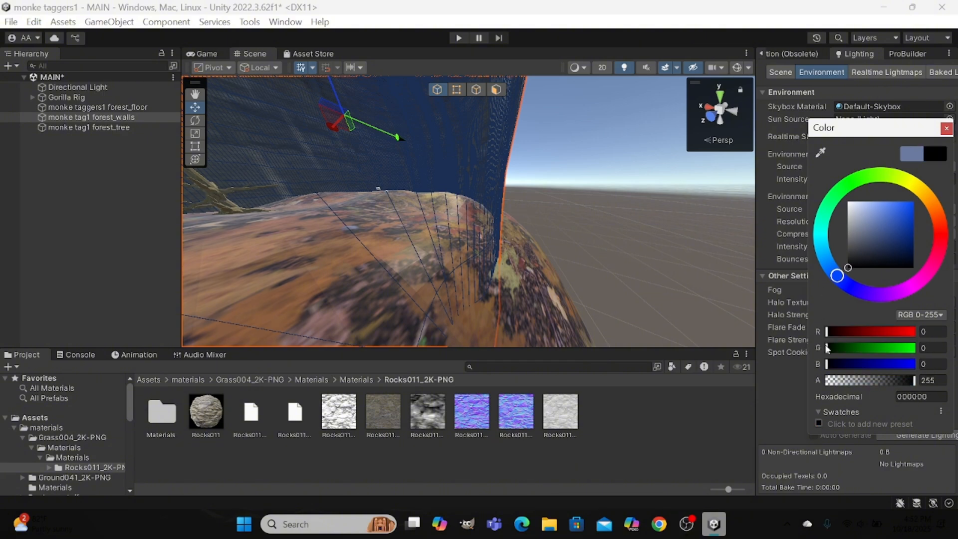
{"action": "left_click", "coordinate": [944, 129]}
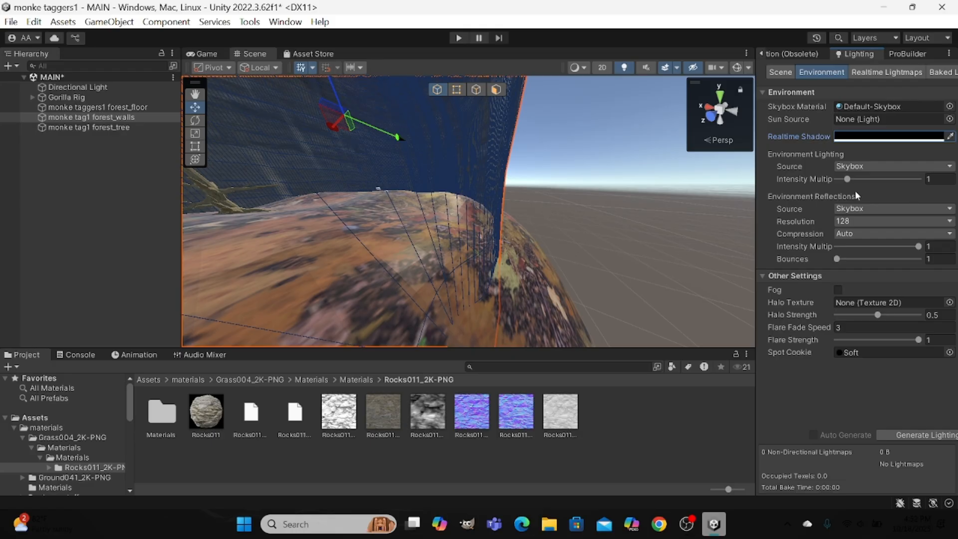
Set the environment lighting intensity multiplier to 1.54 and the halo strength to 0.
{"action": "left_click_drag", "start_coordinate": [847, 178], "coordinate": [827, 222]}
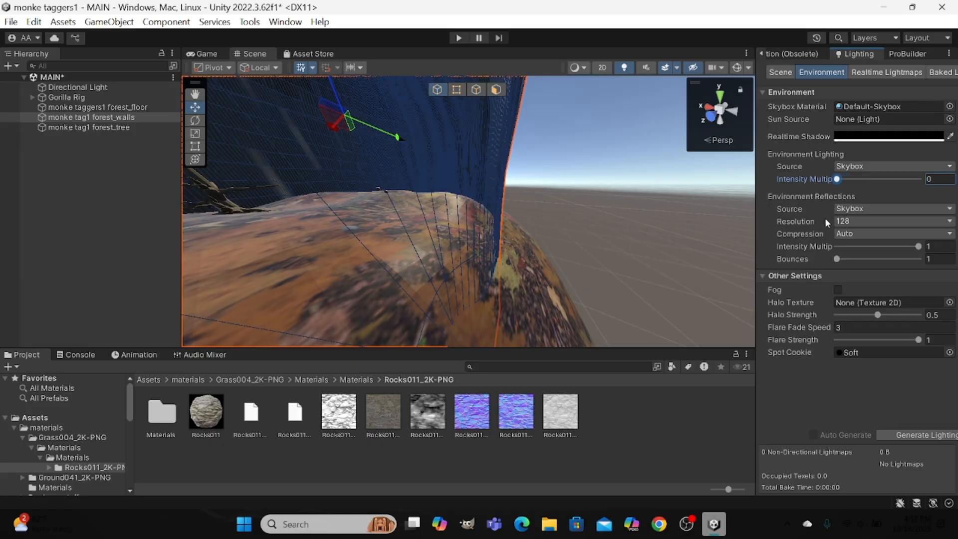
{"action": "left_click_drag", "start_coordinate": [831, 220], "coordinate": [854, 175]}
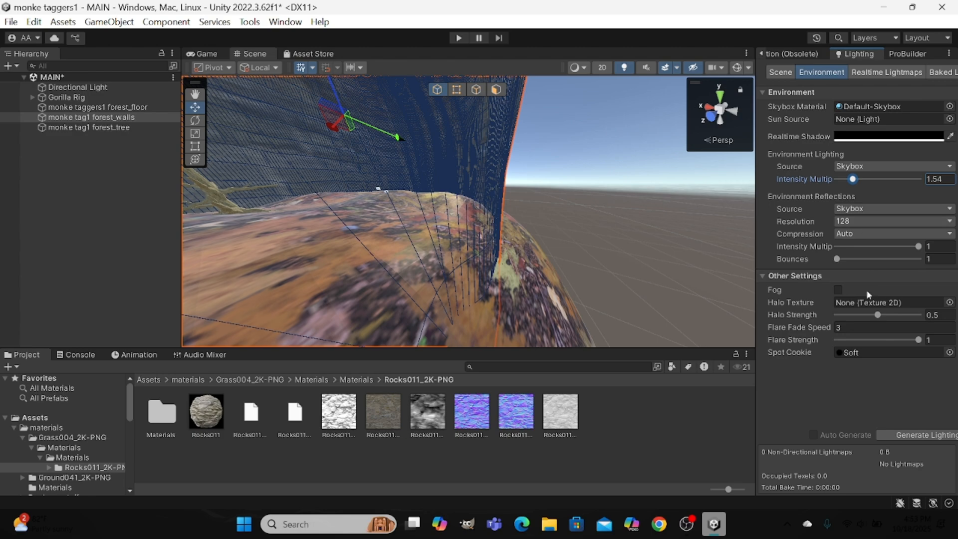
{"action": "left_click_drag", "start_coordinate": [878, 314], "coordinate": [859, 334]}
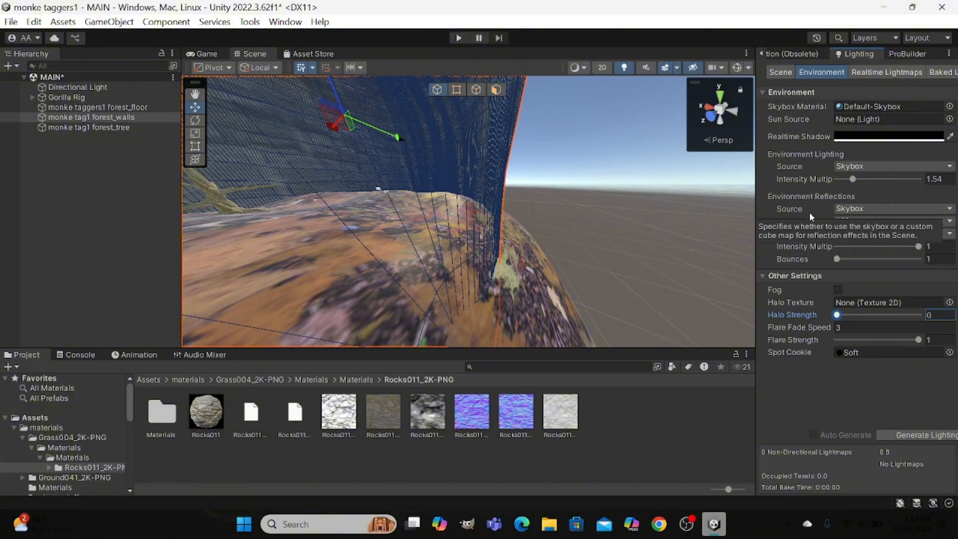
Examine the forest map under the changed lighting, from a distance and inside along the walls and floor.
{"action": "scroll", "coordinate": [506, 234], "scroll_direction": "down", "scroll_amount": 10}
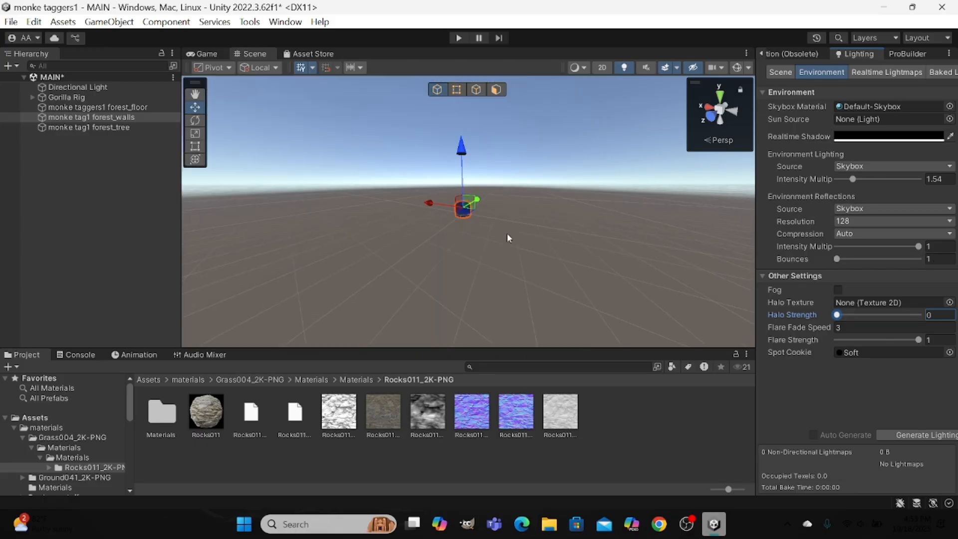
{"action": "scroll", "coordinate": [507, 233], "scroll_direction": "up", "scroll_amount": 10}
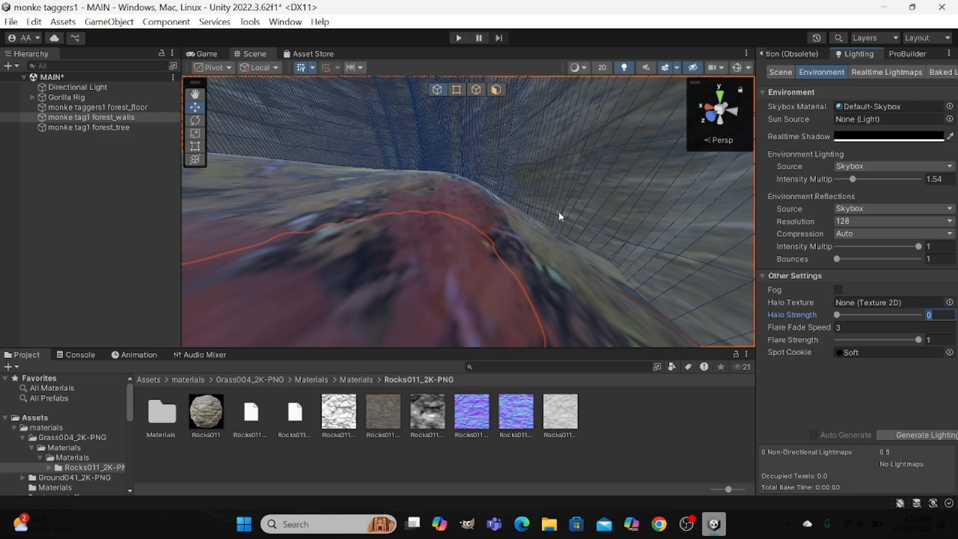
{"action": "scroll", "coordinate": [559, 216], "scroll_direction": "up", "scroll_amount": 3}
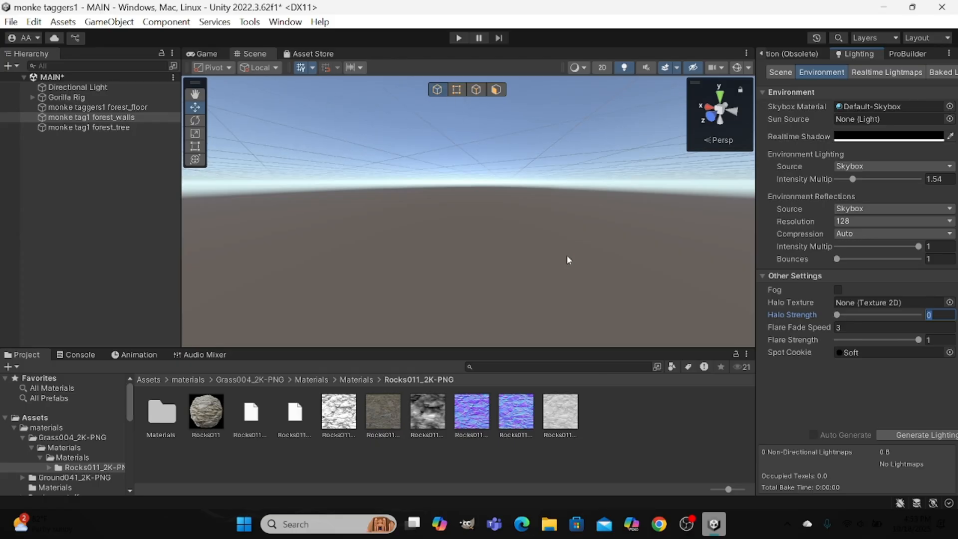
{"action": "key", "text": "f"}
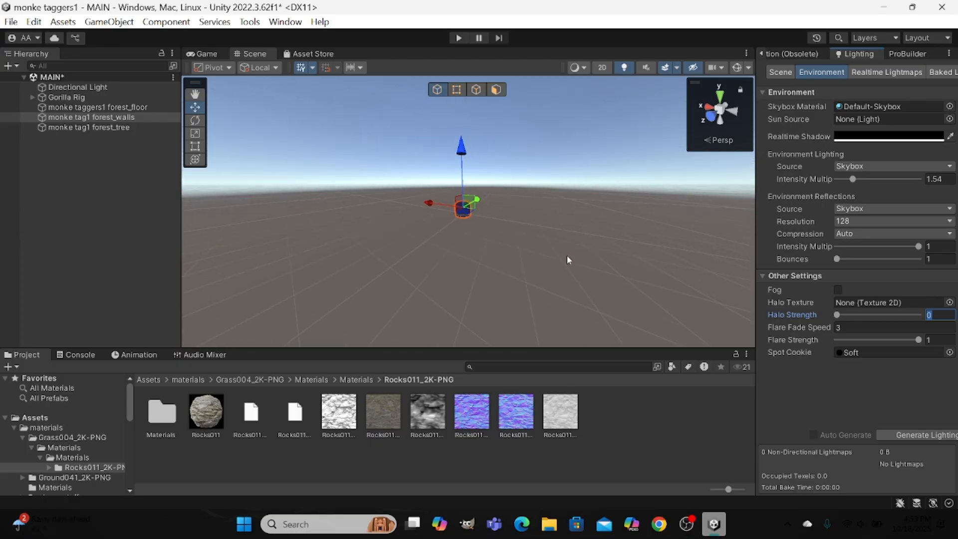
{"action": "left_click_drag", "start_coordinate": [567, 255], "coordinate": [546, 264], "text": "alt"}
{"action": "key", "text": "w"}
{"action": "right_click_drag", "start_coordinate": [564, 246], "coordinate": [529, 324]}
{"action": "key", "text": "w"}
{"action": "scroll", "coordinate": [552, 312], "scroll_direction": "up", "scroll_amount": 3}
{"action": "scroll", "coordinate": [552, 312], "scroll_direction": "down", "scroll_amount": 10}
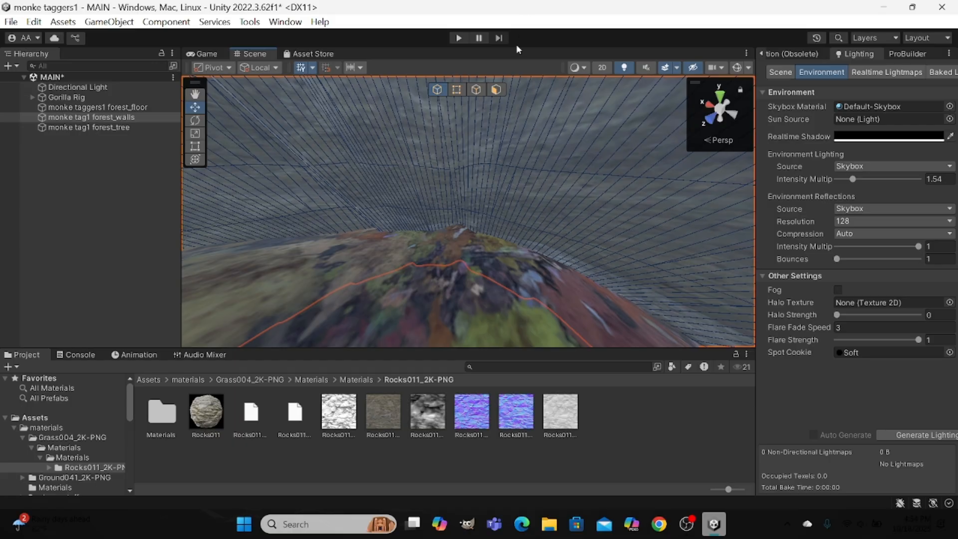
Try selecting a patch of wall faces just above the floor in ProBuilder face mode, undoing the last pick.
{"action": "left_click", "coordinate": [497, 89]}
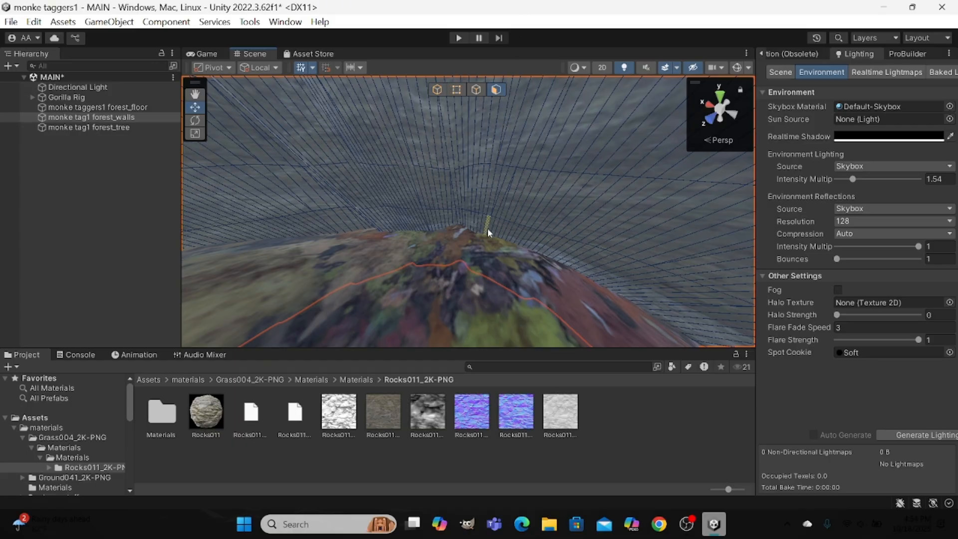
{"action": "left_click_drag", "start_coordinate": [484, 221], "coordinate": [550, 188]}
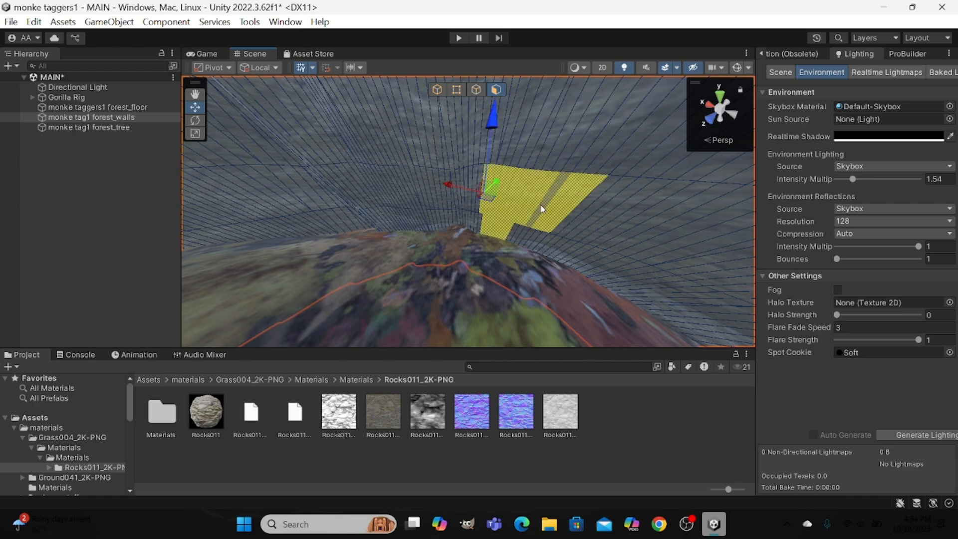
{"action": "left_click", "coordinate": [482, 222]}
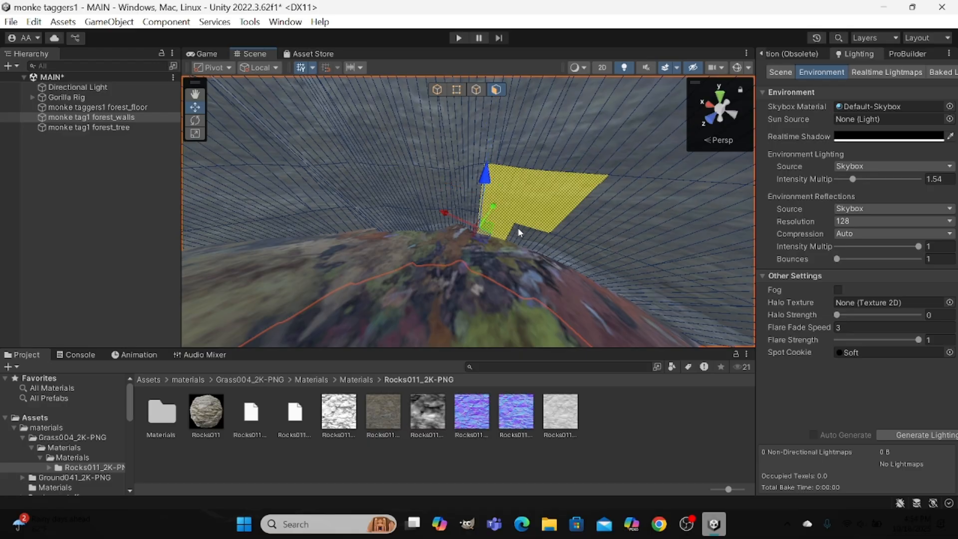
{"action": "left_click_drag", "start_coordinate": [530, 232], "coordinate": [542, 240], "text": "shift"}
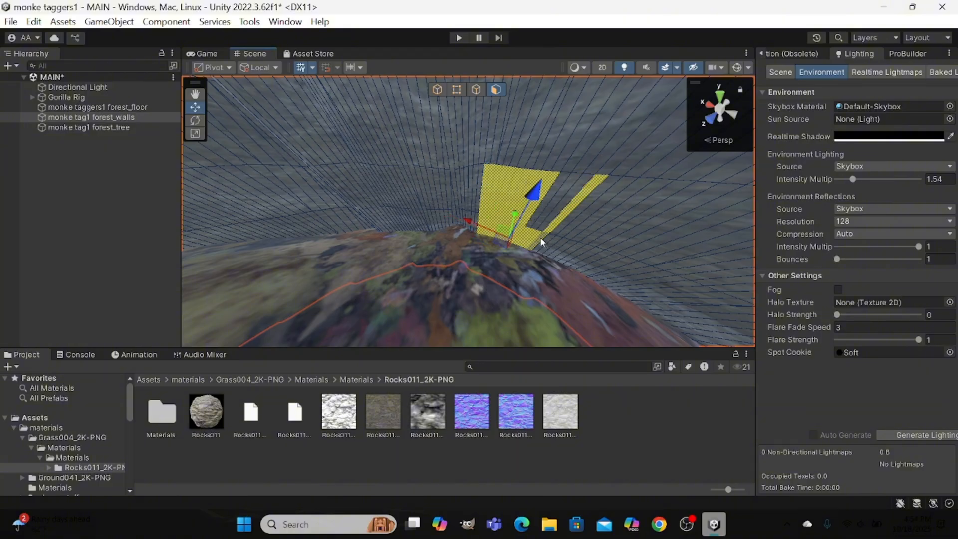
{"action": "key", "text": "ctrl+z"}
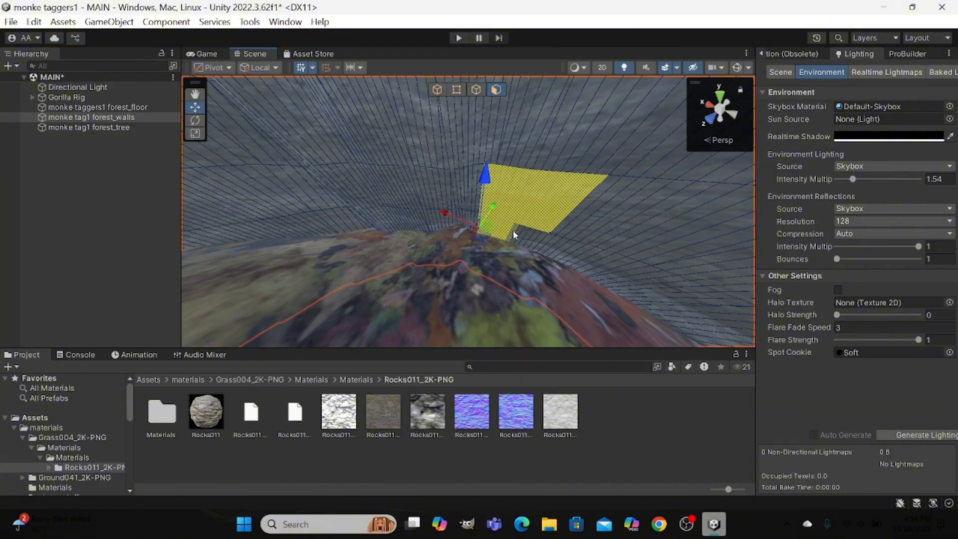
Try to fill out the patch of selected wall faces with the missing face beside it, just above the floor.
{"action": "scroll", "coordinate": [540, 234], "scroll_direction": "up", "scroll_amount": 1}
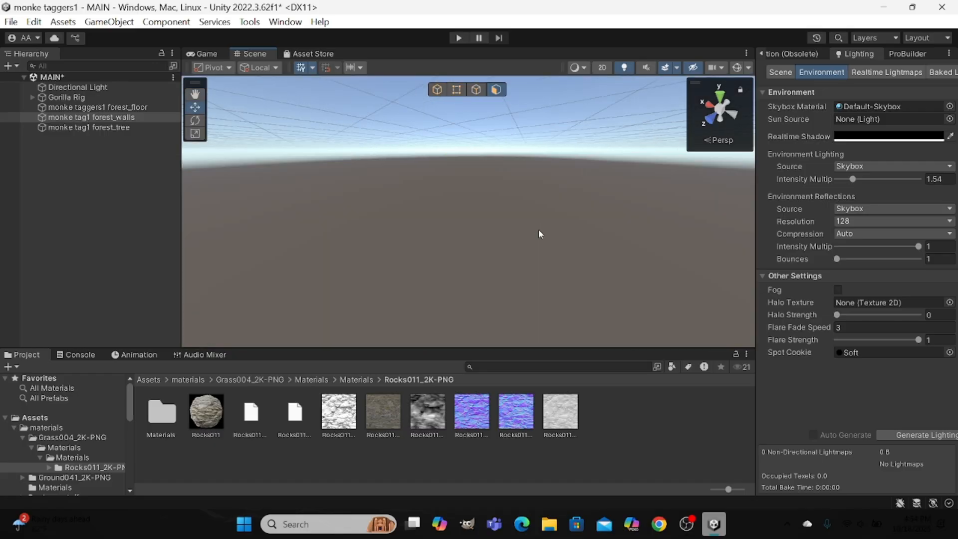
{"action": "left_click_drag", "start_coordinate": [528, 229], "coordinate": [115, 139], "text": "alt"}
{"action": "key", "text": "w"}
{"action": "right_click_drag", "start_coordinate": [115, 138], "coordinate": [127, 98]}
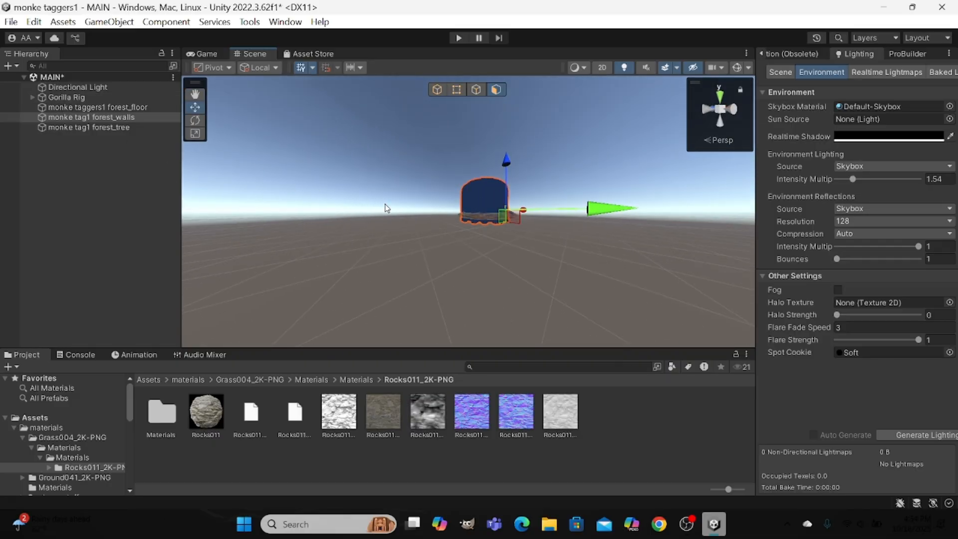
{"action": "right_click_drag", "start_coordinate": [378, 203], "coordinate": [837, 247]}
{"action": "key", "text": "w"}
{"action": "key", "text": "w"}
{"action": "key", "text": "s"}
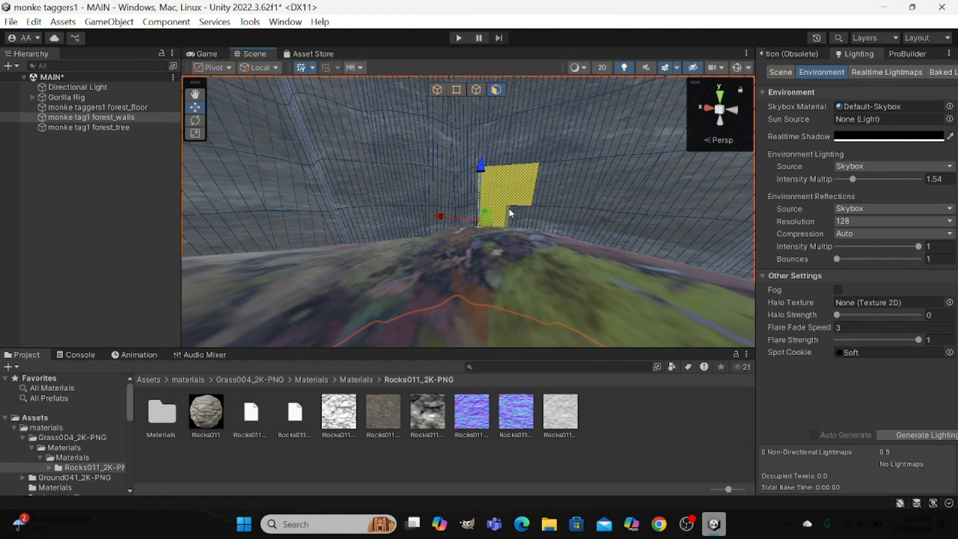
{"action": "left_click", "coordinate": [529, 217]}
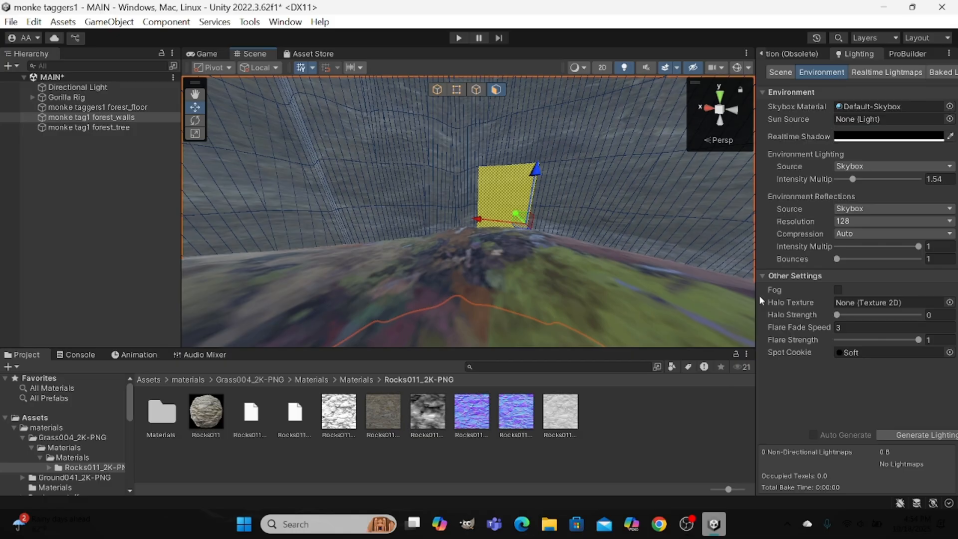
Bring up the ProBuilder tools and return to object selection for the whole forest walls mesh.
{"action": "left_click", "coordinate": [920, 54]}
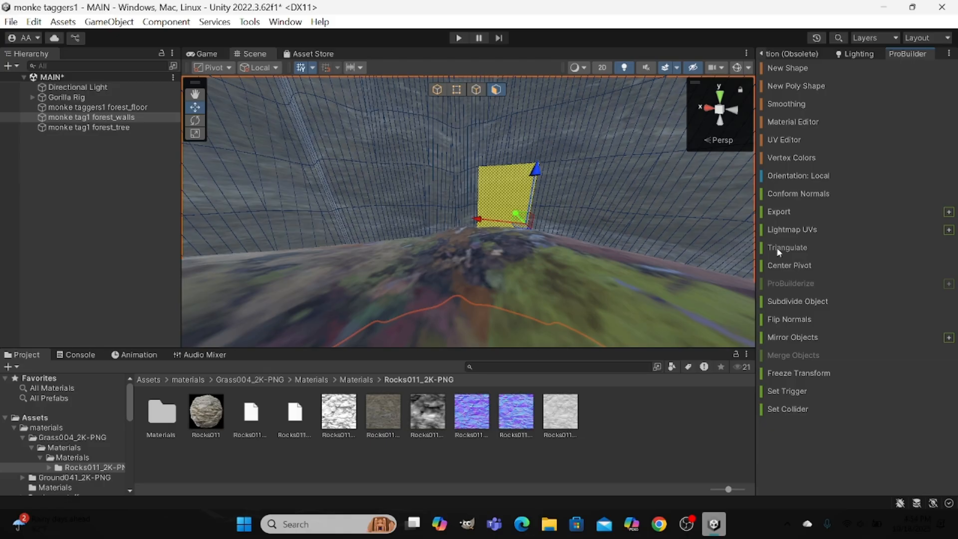
{"action": "scroll", "coordinate": [601, 200], "scroll_direction": "down", "scroll_amount": 5}
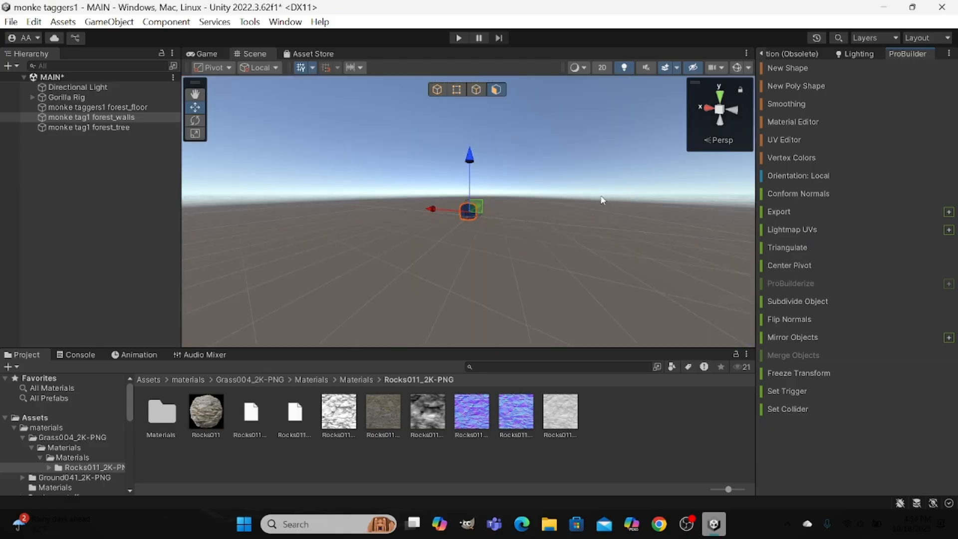
{"action": "scroll", "coordinate": [601, 200], "scroll_direction": "up", "scroll_amount": 4}
{"action": "scroll", "coordinate": [602, 200], "scroll_direction": "down", "scroll_amount": 4}
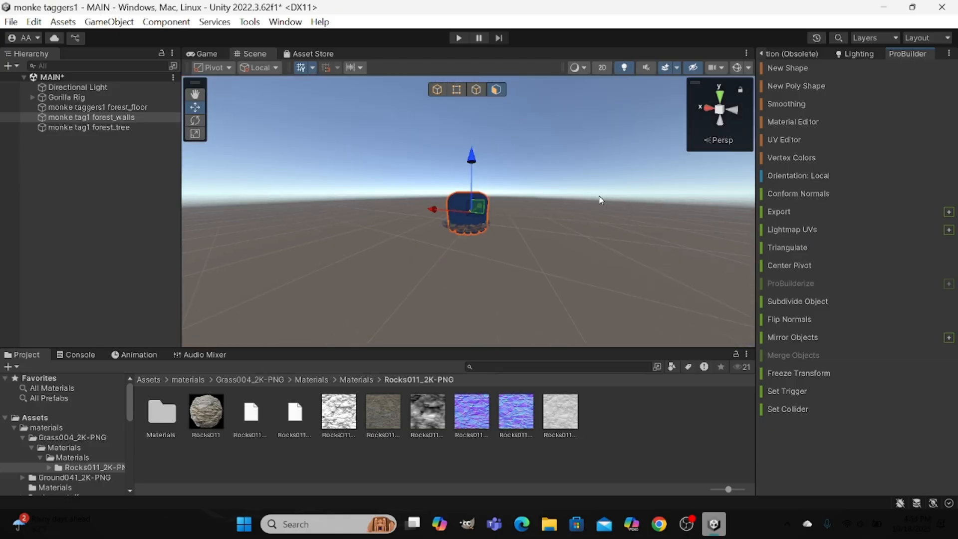
{"action": "left_click", "coordinate": [437, 89]}
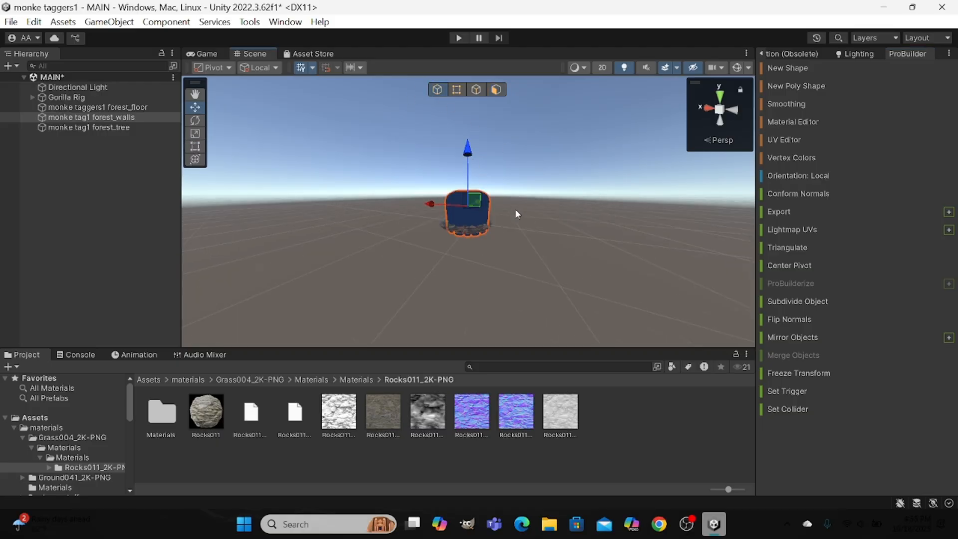
Open the ProBuilder UV Editor for the forest walls while viewing them from inside the map.
{"action": "left_click_drag", "start_coordinate": [515, 208], "coordinate": [483, 254], "text": "alt"}
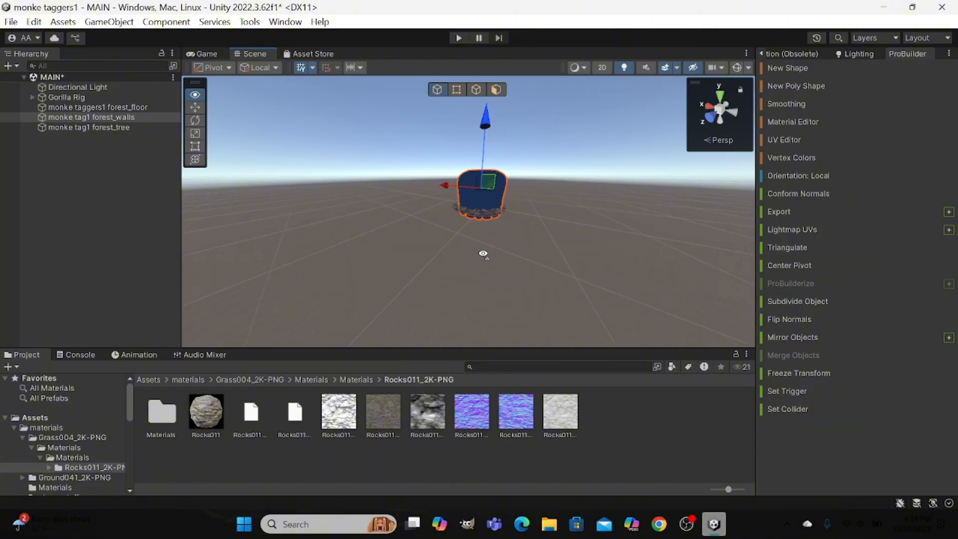
{"action": "key", "text": "w"}
{"action": "right_click_drag", "start_coordinate": [482, 253], "coordinate": [770, 182]}
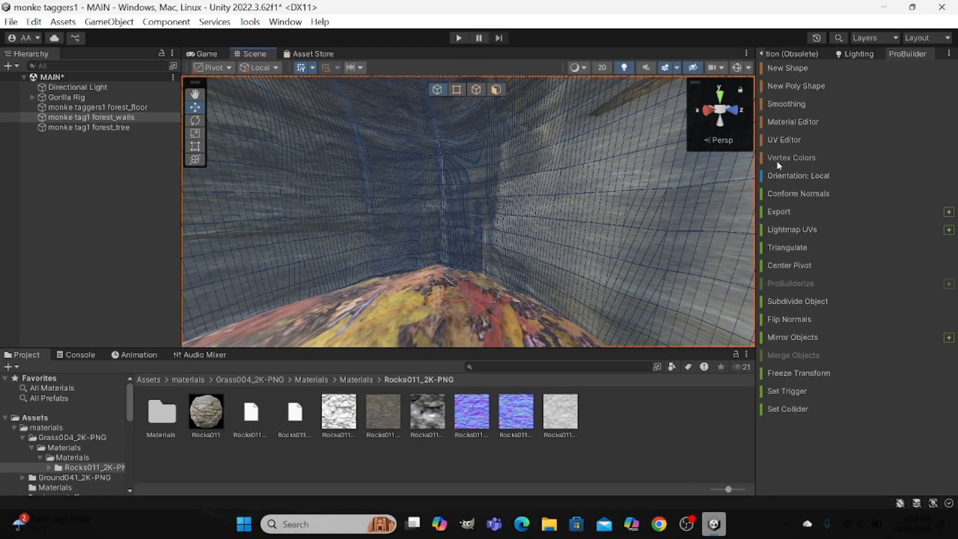
{"action": "left_click", "coordinate": [797, 142]}
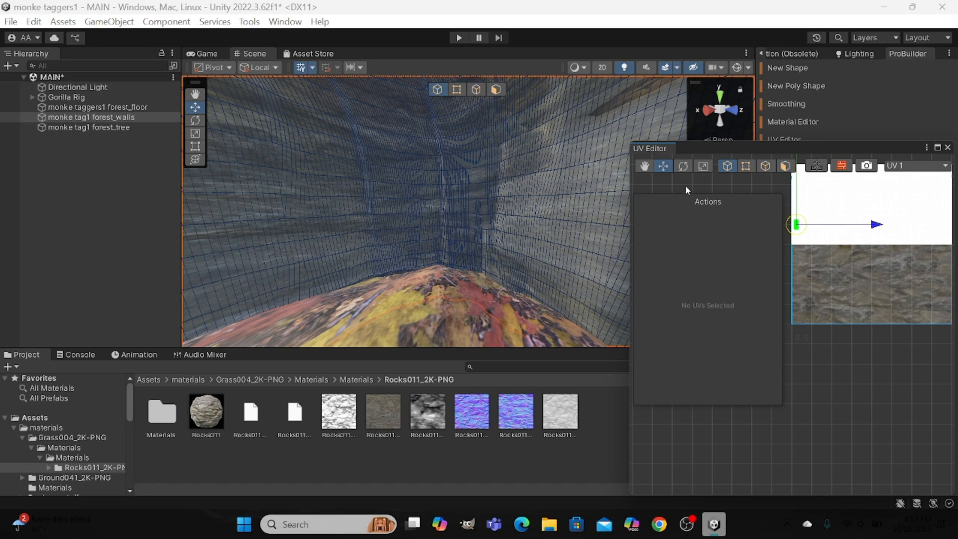
Switch the UV Editor to its scale tool and reposition the zoomed-out rock texture in its view.
{"action": "left_click", "coordinate": [704, 166]}
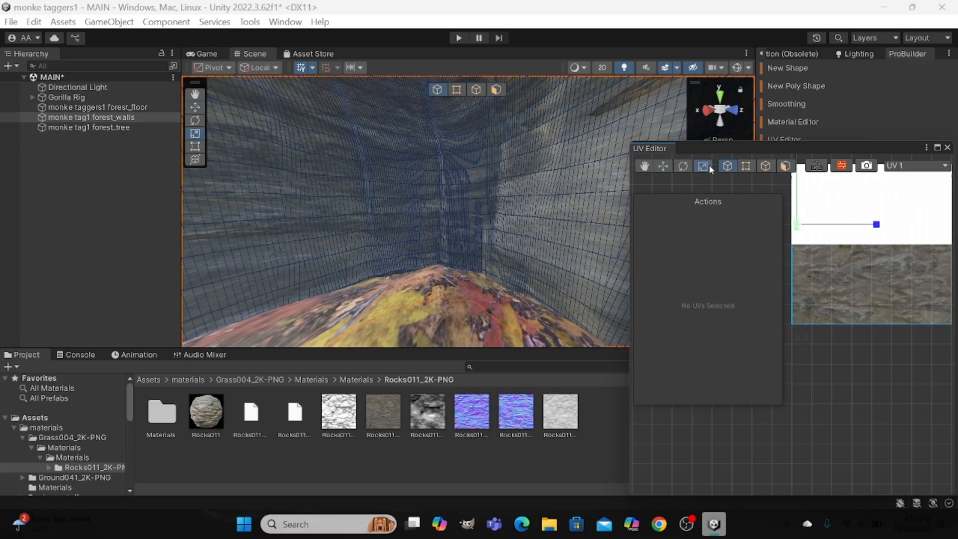
{"action": "scroll", "coordinate": [843, 237], "scroll_direction": "down", "scroll_amount": 1}
{"action": "scroll", "coordinate": [842, 237], "scroll_direction": "down", "scroll_amount": 1}
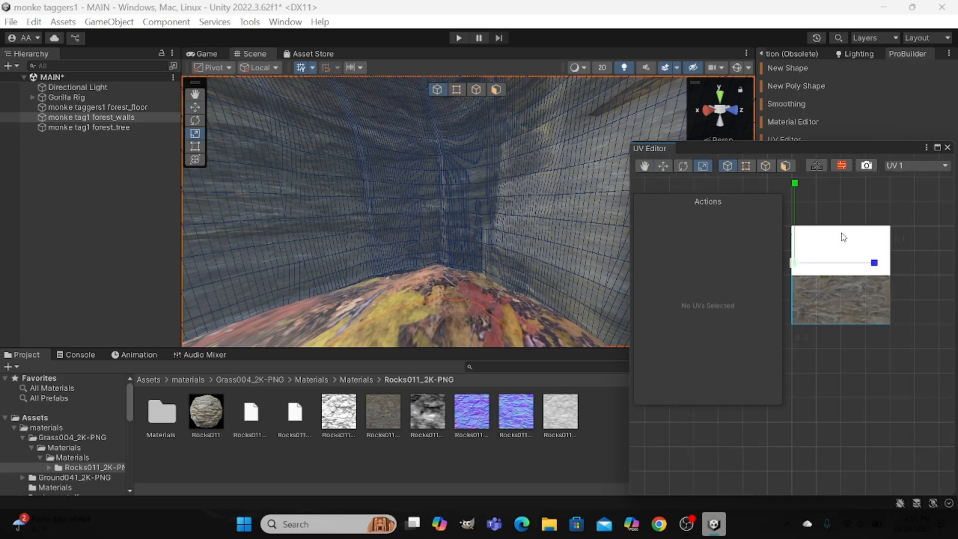
{"action": "middle_click_drag", "start_coordinate": [843, 236], "coordinate": [911, 274]}
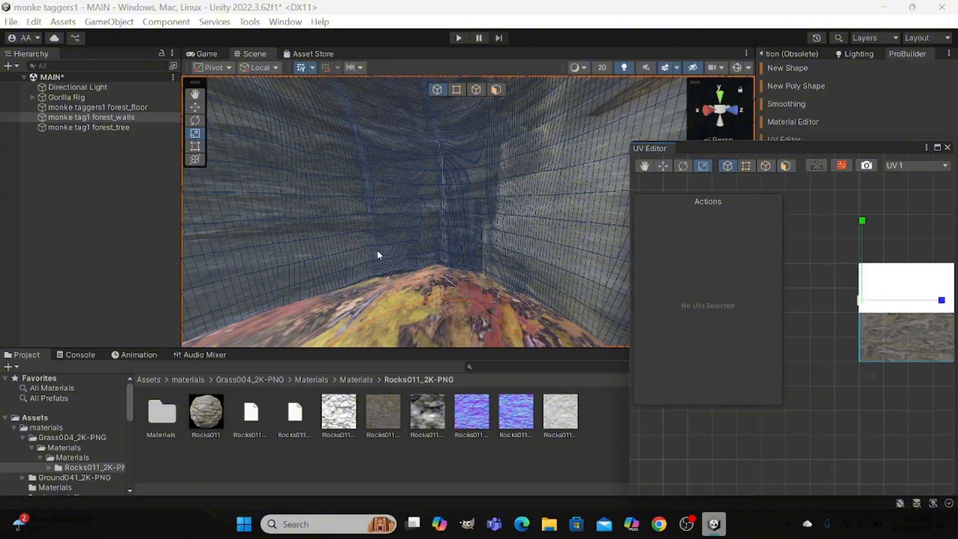
Deselect the forest walls, switch to ProBuilder face selection and pick the walls mesh again from inside the map.
{"action": "left_click", "coordinate": [324, 254]}
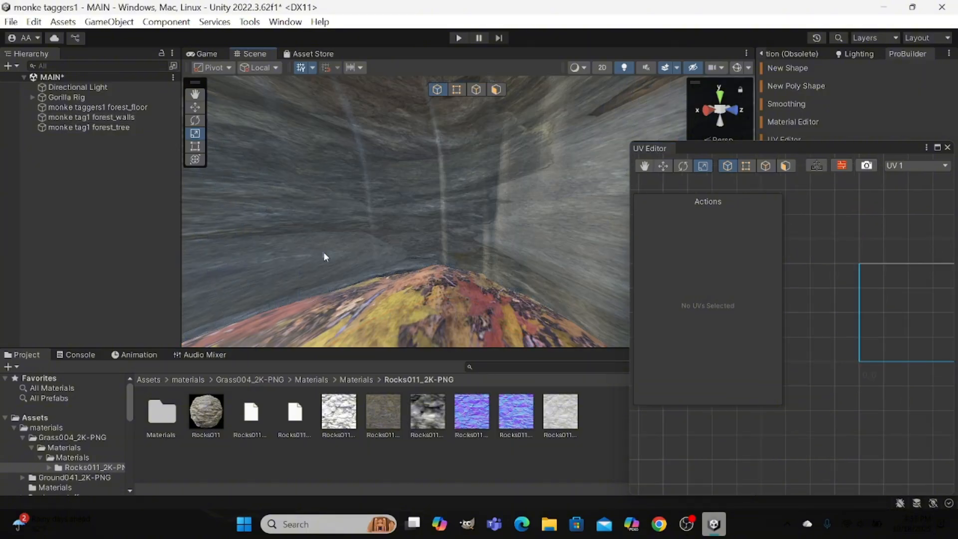
{"action": "left_click", "coordinate": [353, 269]}
{"action": "left_click", "coordinate": [446, 241]}
{"action": "left_click", "coordinate": [494, 92]}
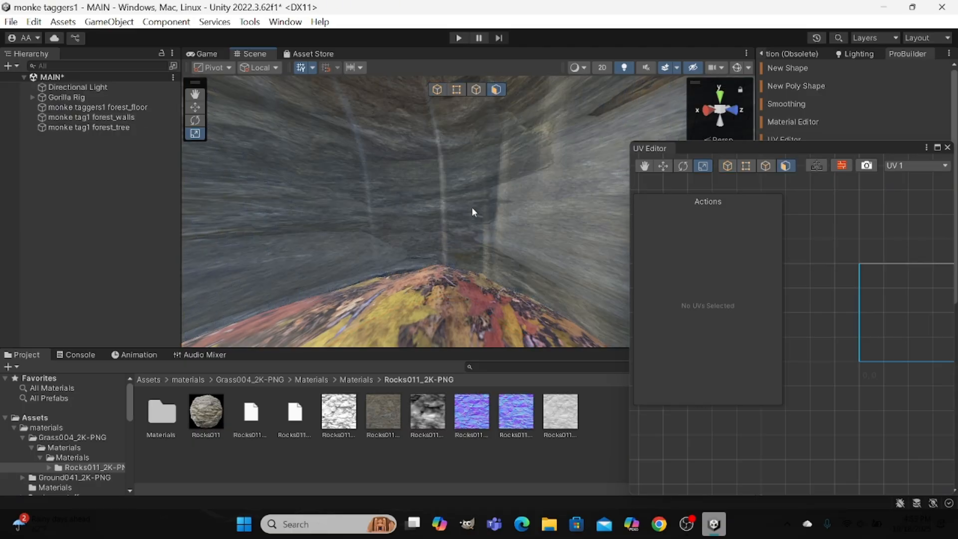
{"action": "left_click", "coordinate": [397, 226]}
{"action": "key", "text": "f"}
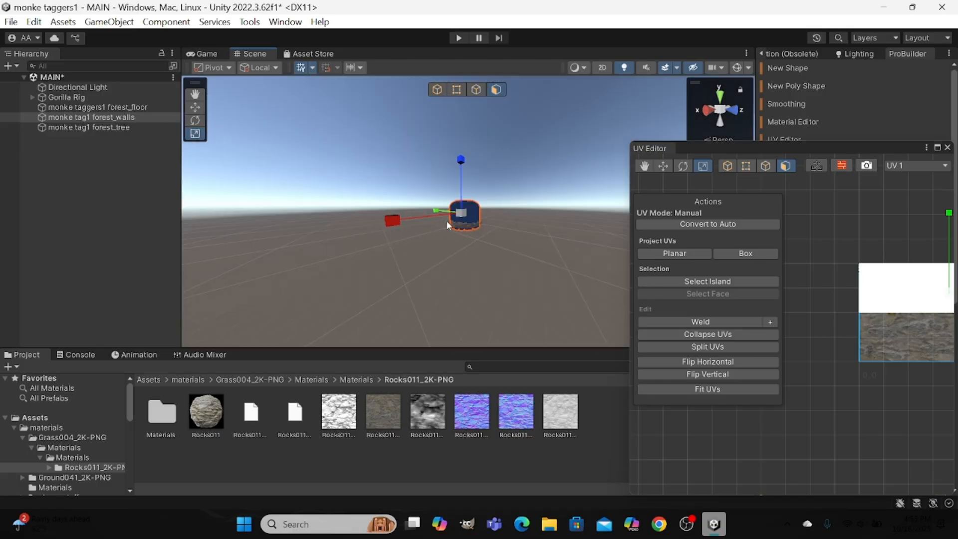
{"action": "left_click_drag", "start_coordinate": [444, 220], "coordinate": [500, 183]}
{"action": "key", "text": "f"}
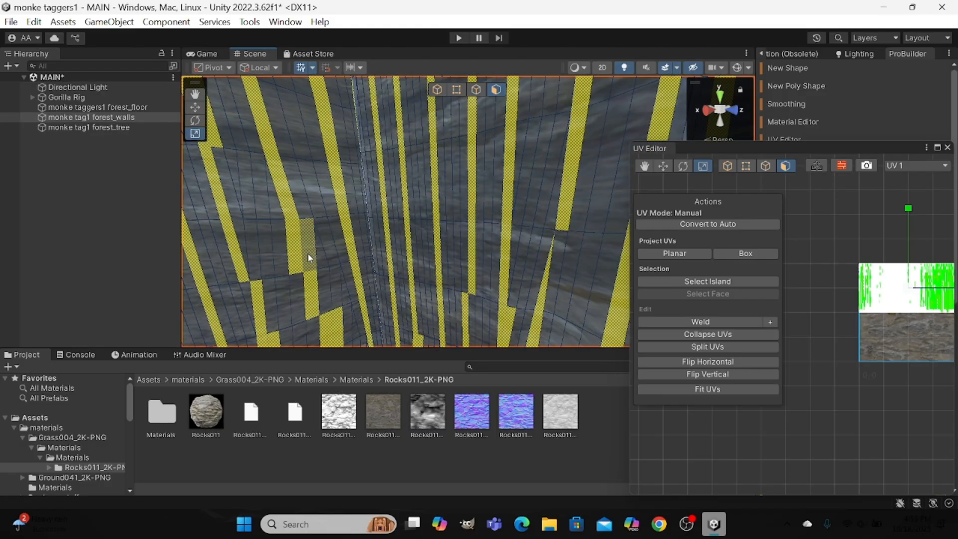
Box-select a broad band of faces across the forest walls and toggle one single face within it.
{"action": "left_click_drag", "start_coordinate": [242, 274], "coordinate": [601, 154], "text": "shift"}
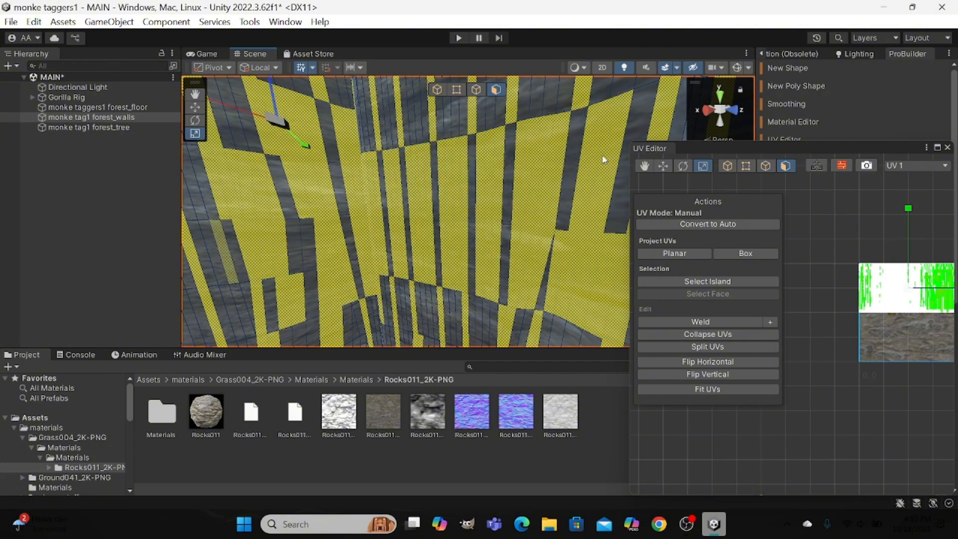
{"action": "left_click", "coordinate": [295, 239], "text": "shift"}
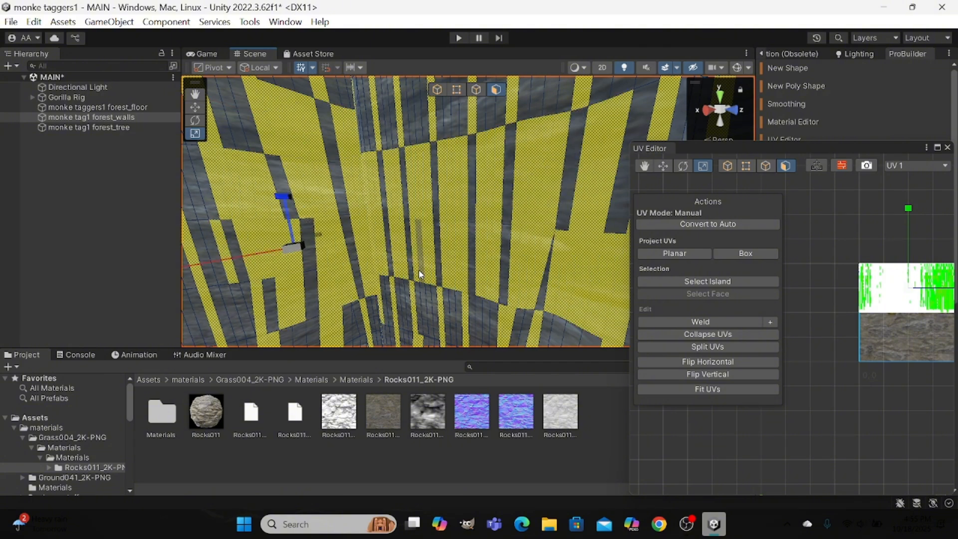
Switch the forest walls to object selection and back to face selection, returning the view inside the map.
{"action": "scroll", "coordinate": [421, 265], "scroll_direction": "down", "scroll_amount": 5}
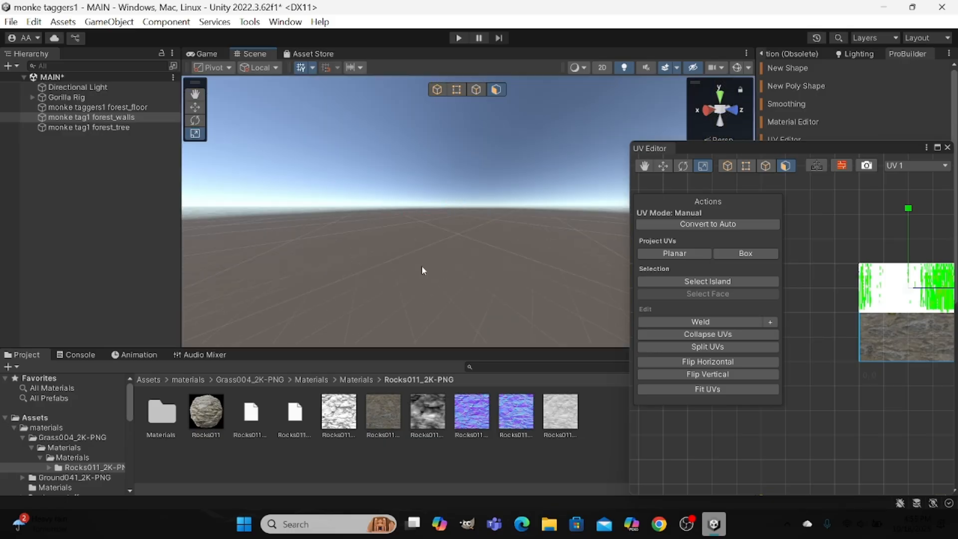
{"action": "left_click", "coordinate": [435, 88]}
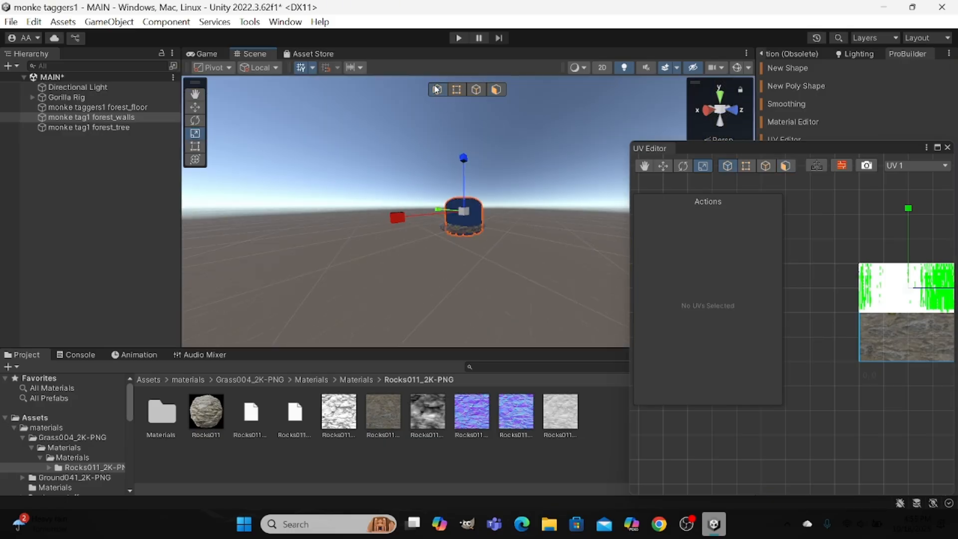
{"action": "left_click", "coordinate": [496, 89]}
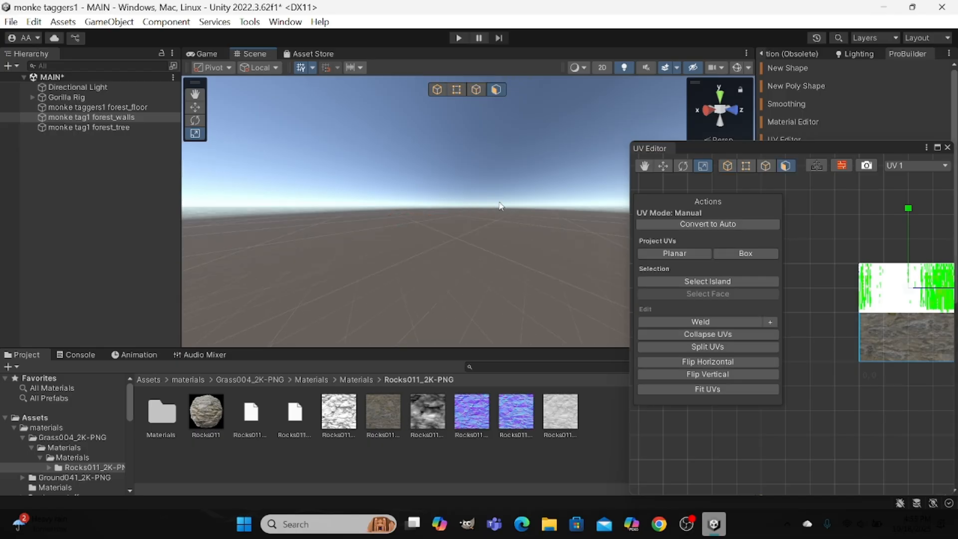
{"action": "right_click_drag", "start_coordinate": [501, 206], "coordinate": [174, 160]}
{"action": "key", "text": "w"}
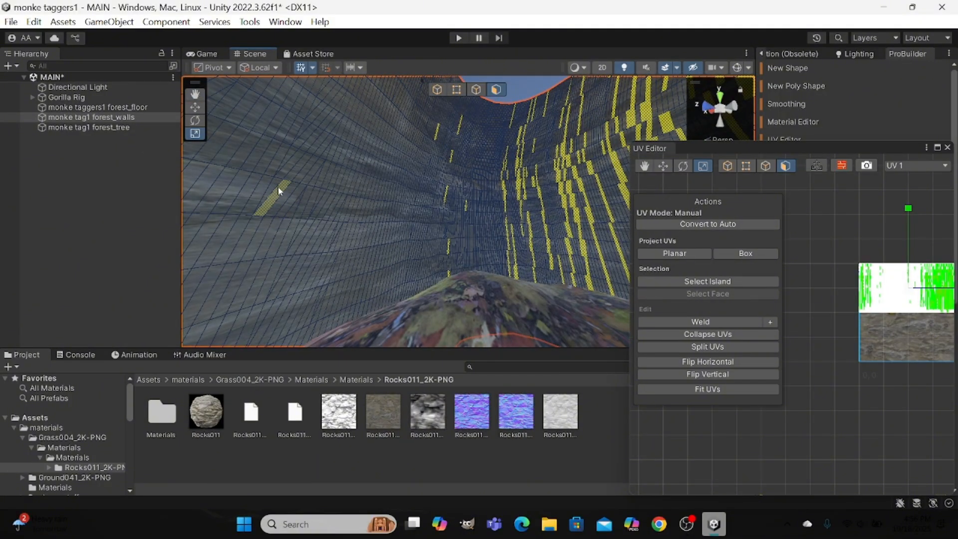
Widen the Scene view and extend the face selection over large areas of the forest walls above the floor.
{"action": "left_click_drag", "start_coordinate": [182, 297], "coordinate": [63, 312]}
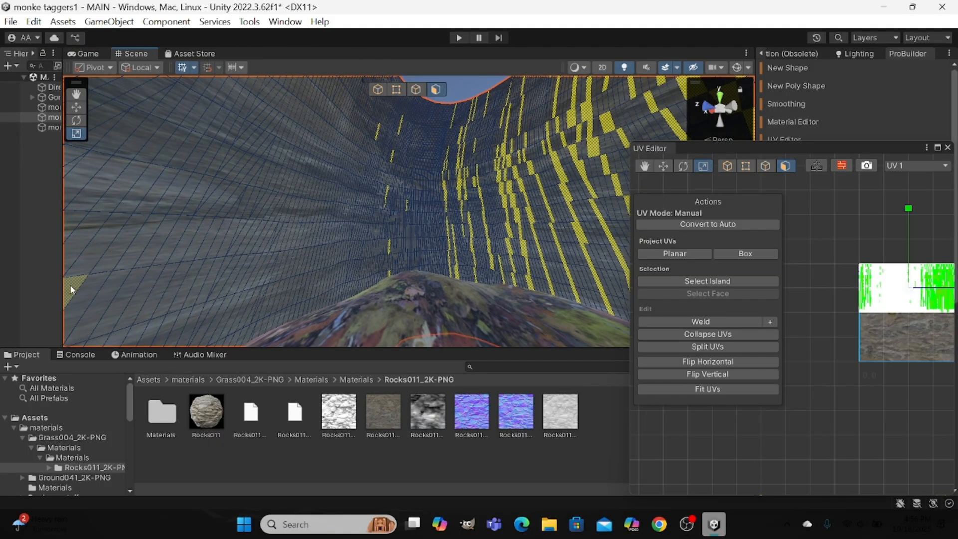
{"action": "left_click_drag", "start_coordinate": [80, 276], "coordinate": [522, 114]}
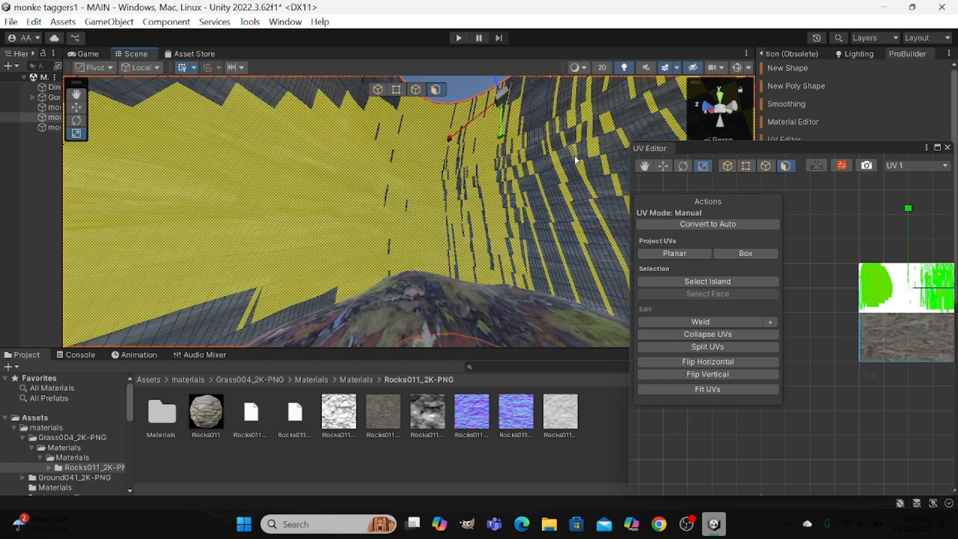
{"action": "right_click_drag", "start_coordinate": [487, 160], "coordinate": [384, 247]}
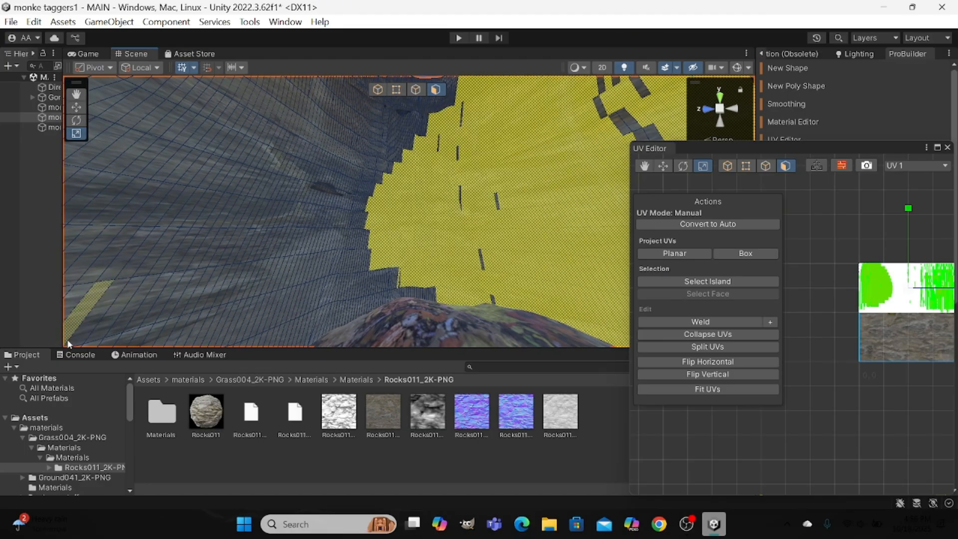
{"action": "left_click", "coordinate": [130, 284], "text": "shift"}
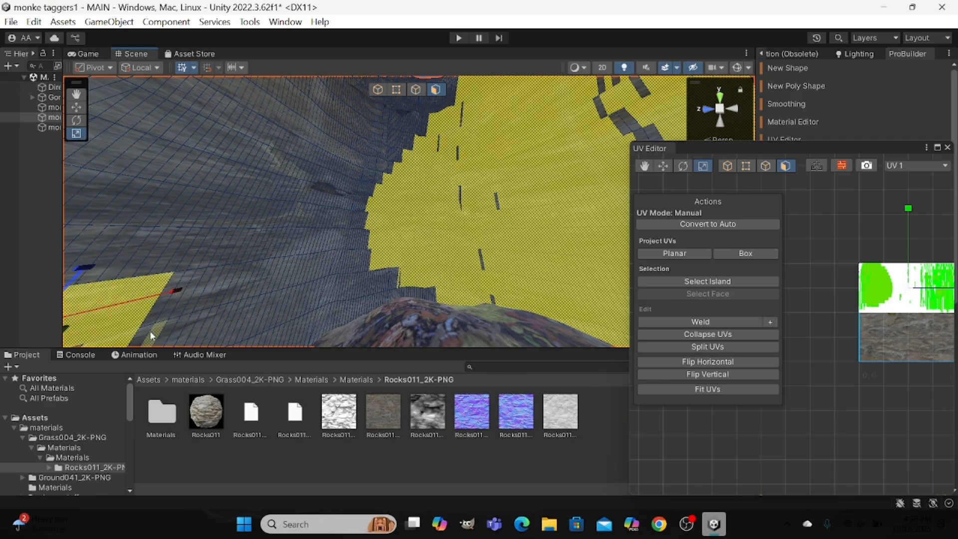
{"action": "left_click_drag", "start_coordinate": [192, 324], "coordinate": [360, 193]}
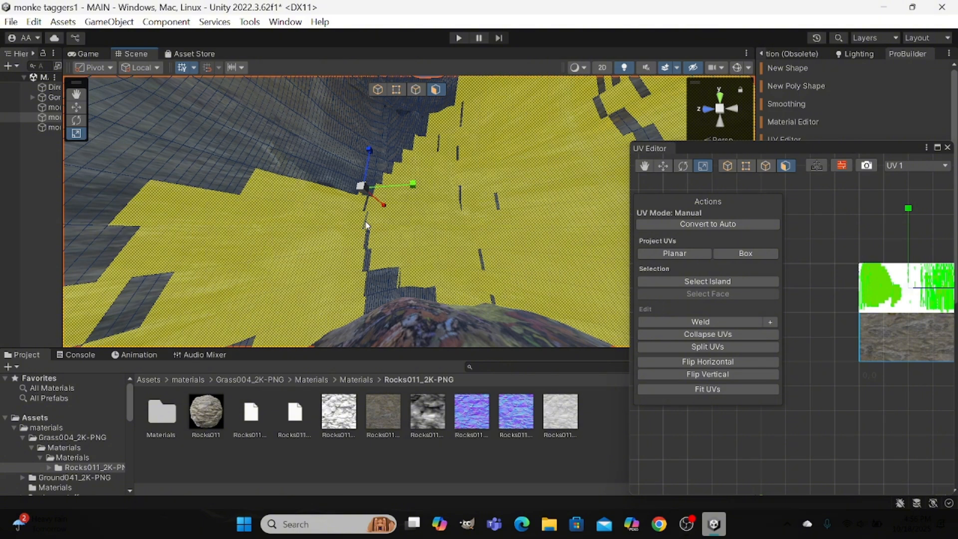
Pick the missed faces one by one in the narrow vertical seam between the two large selected wall areas.
{"action": "left_click", "coordinate": [365, 219]}
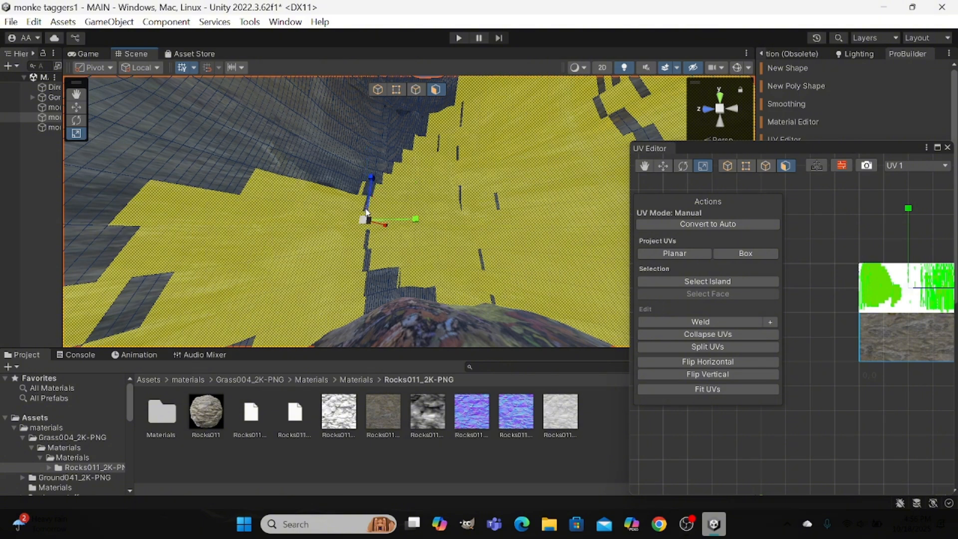
{"action": "left_click", "coordinate": [373, 241]}
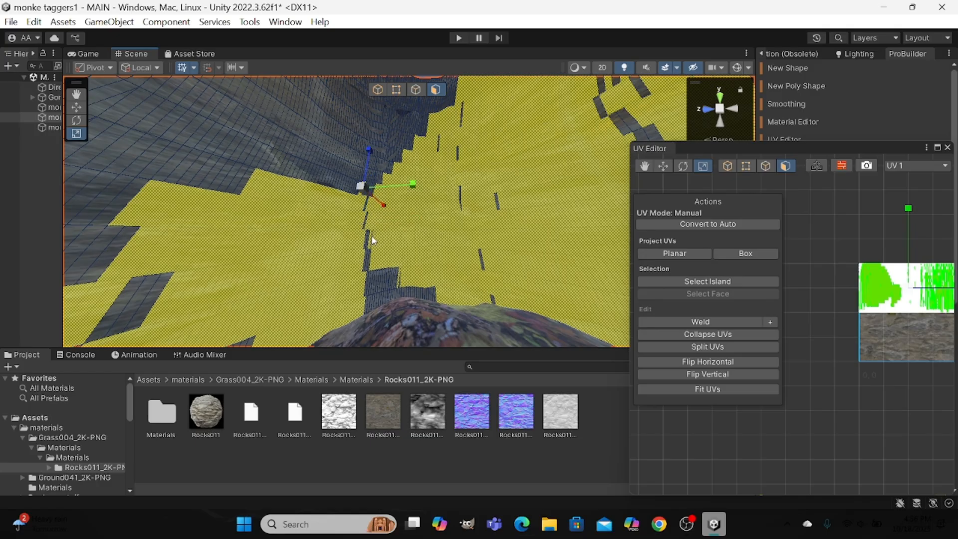
{"action": "left_click", "coordinate": [367, 201]}
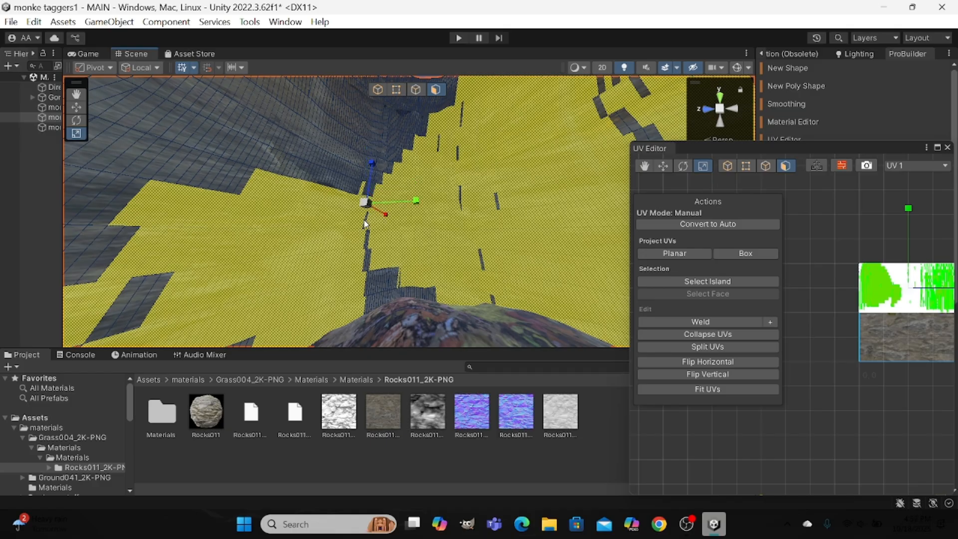
{"action": "left_click", "coordinate": [365, 223]}
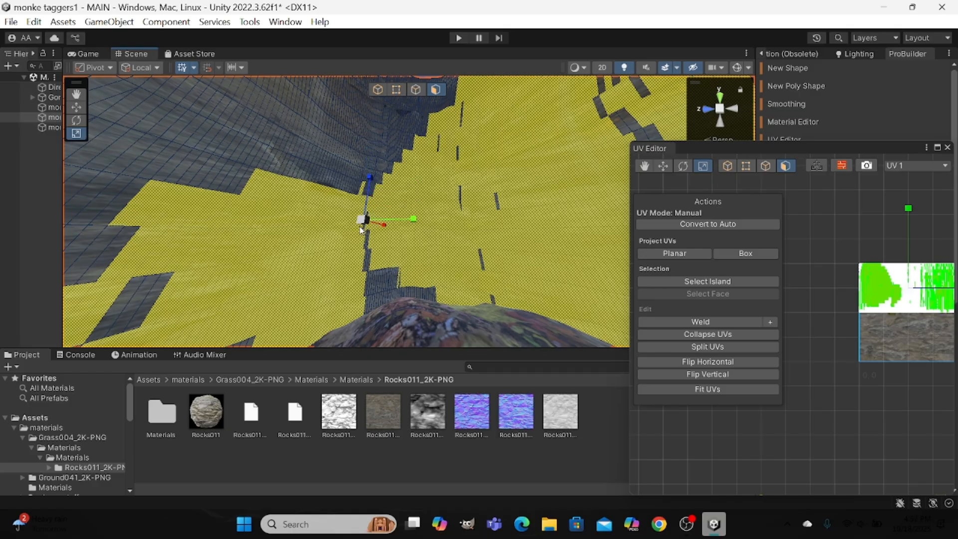
{"action": "left_click", "coordinate": [357, 189]}
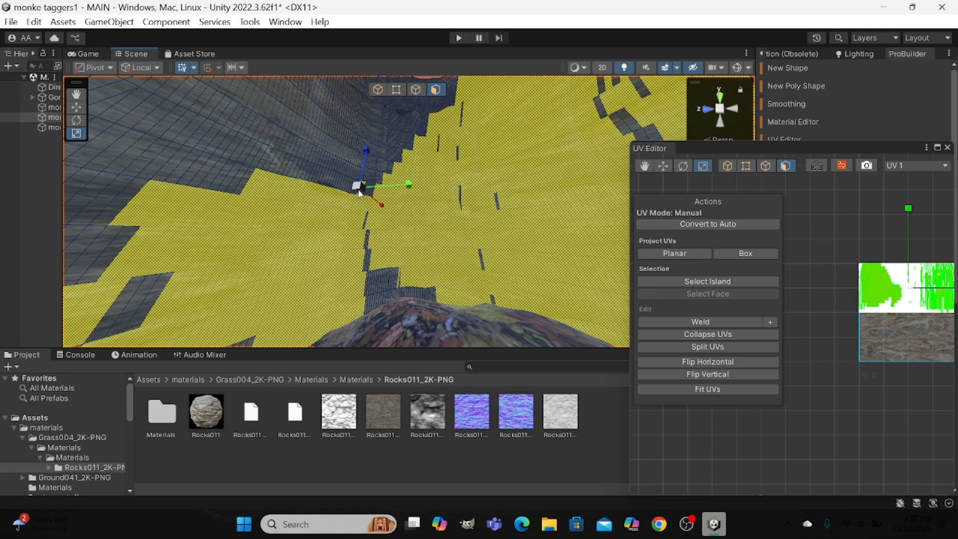
{"action": "left_click", "coordinate": [367, 221]}
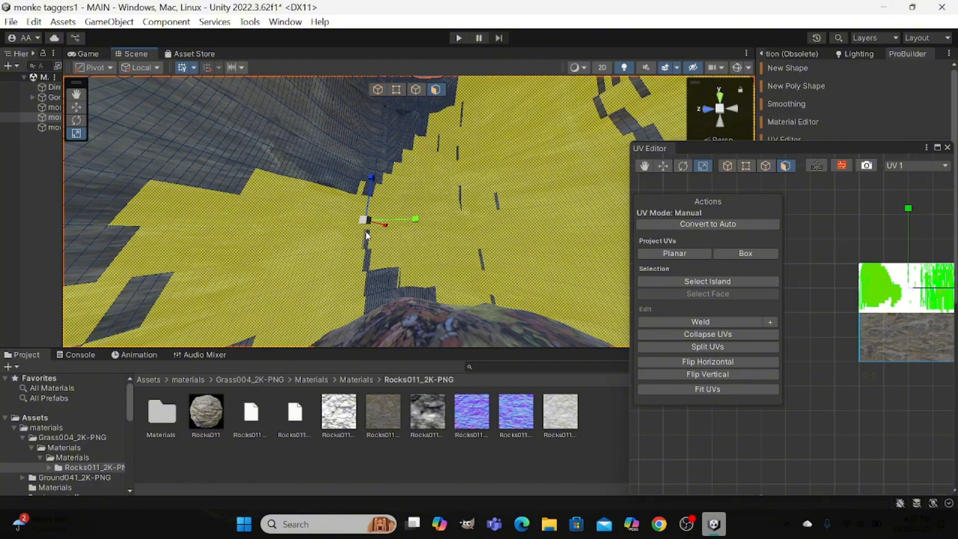
{"action": "left_click", "coordinate": [370, 243]}
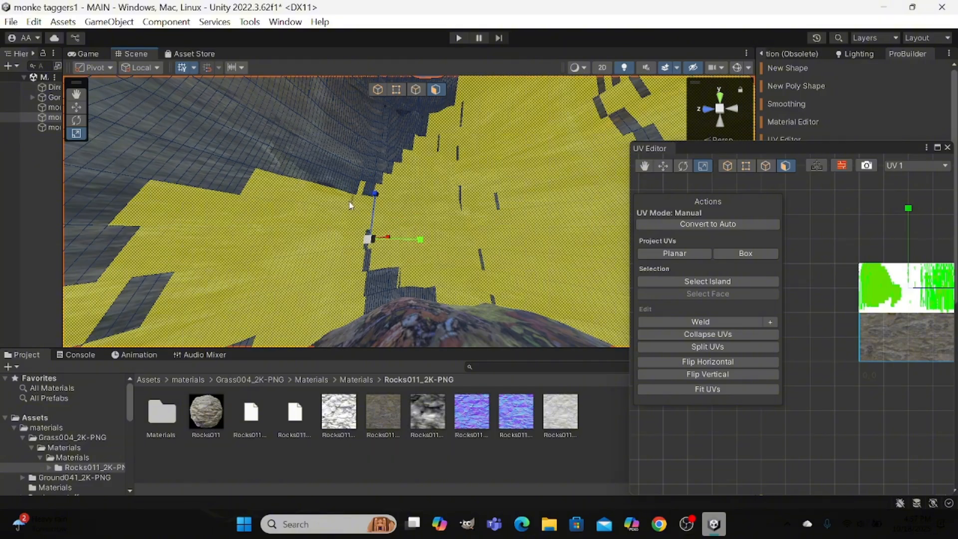
Add individual faces along the selection's upper edge while picking more missed faces in the seam below.
{"action": "left_click", "coordinate": [243, 169]}
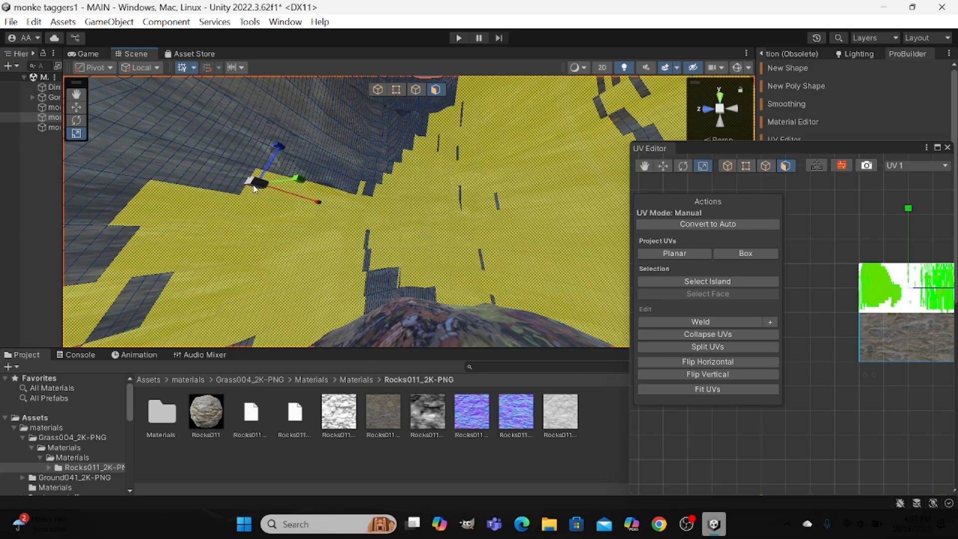
{"action": "left_click", "coordinate": [250, 158], "text": "shift"}
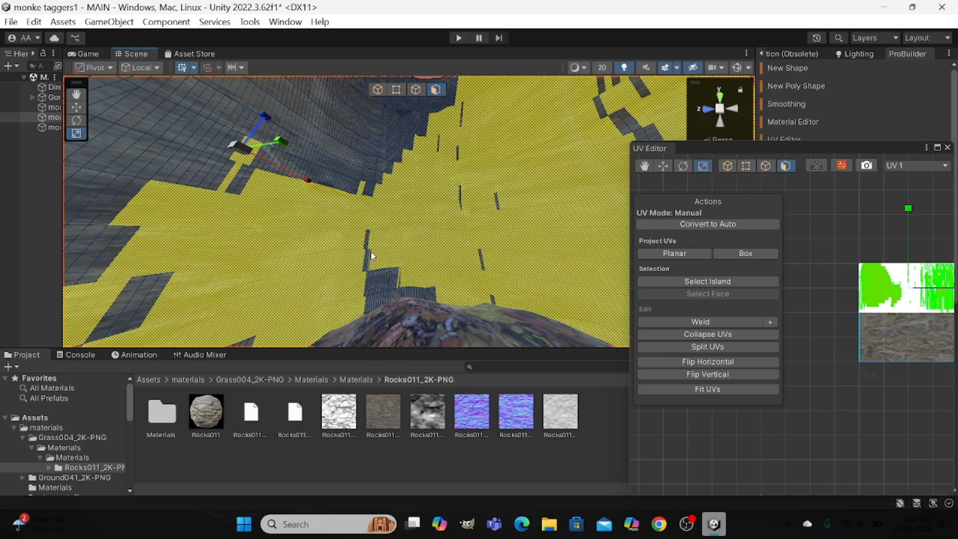
{"action": "left_click", "coordinate": [367, 236], "text": "shift"}
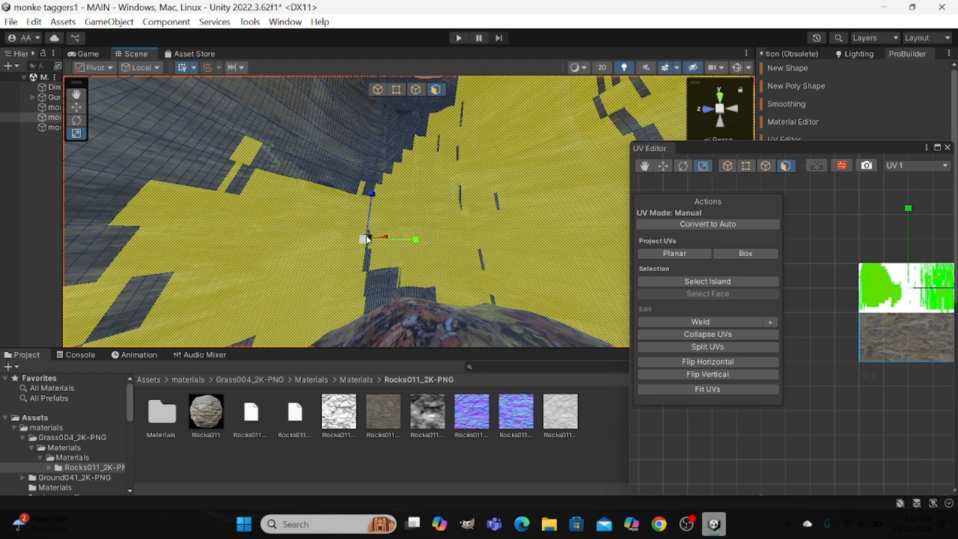
{"action": "left_click", "coordinate": [298, 141], "text": "shift"}
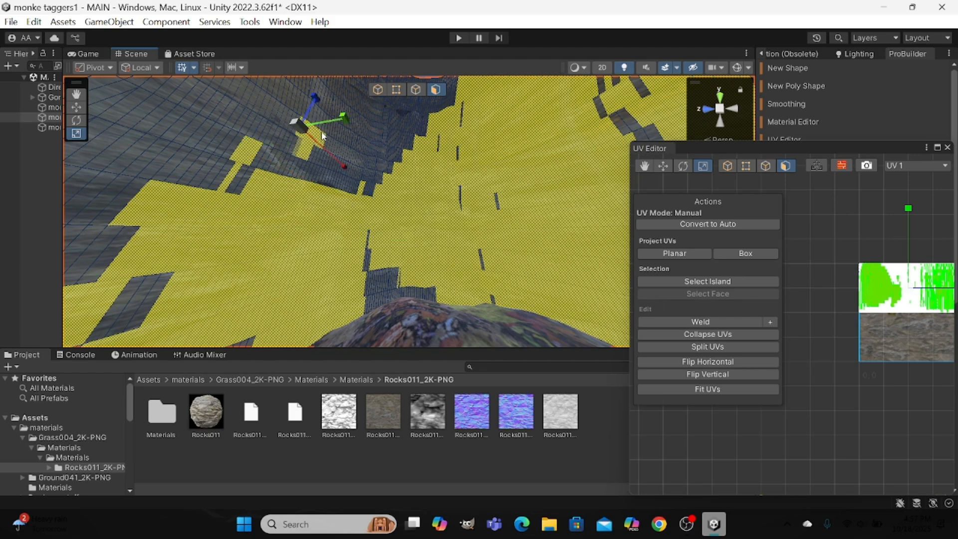
{"action": "left_click", "coordinate": [369, 243]}
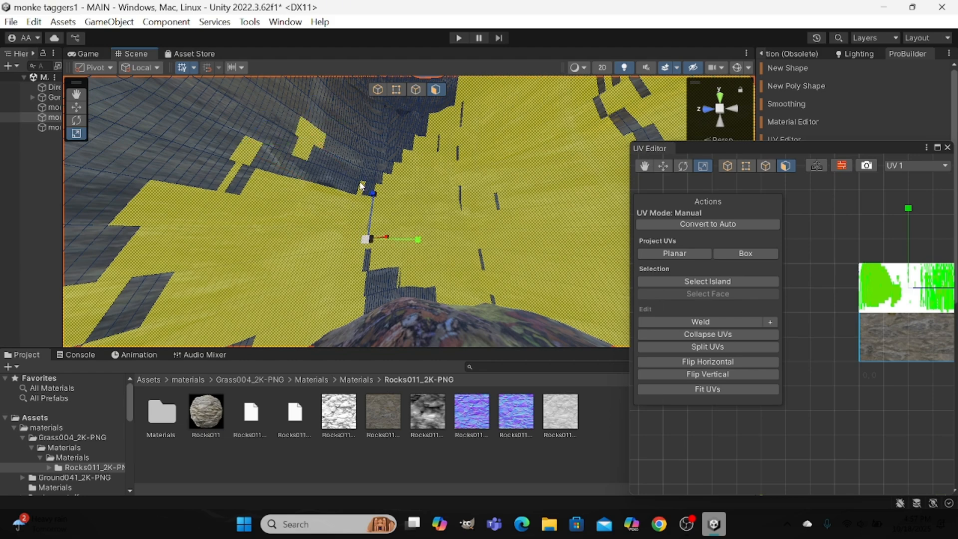
{"action": "left_click", "coordinate": [336, 121]}
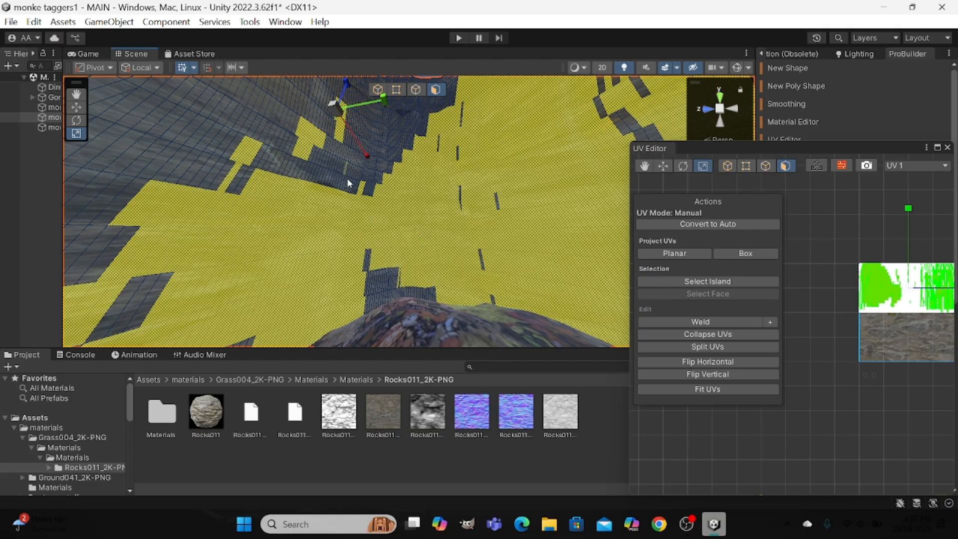
Add the missed wall faces and thin leftover slivers just above the multicoloured rock mound to the face selection.
{"action": "left_click", "coordinate": [369, 263]}
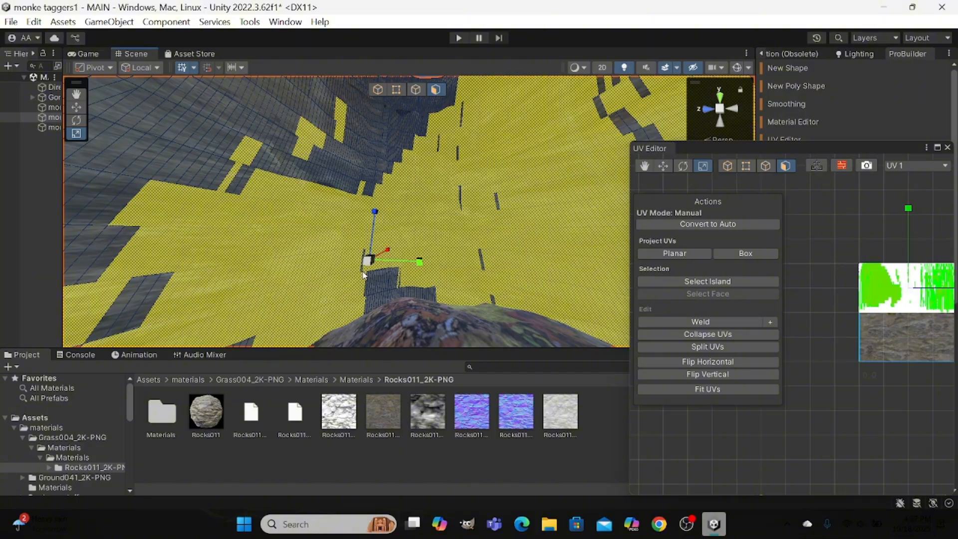
{"action": "left_click", "coordinate": [363, 272], "text": "shift"}
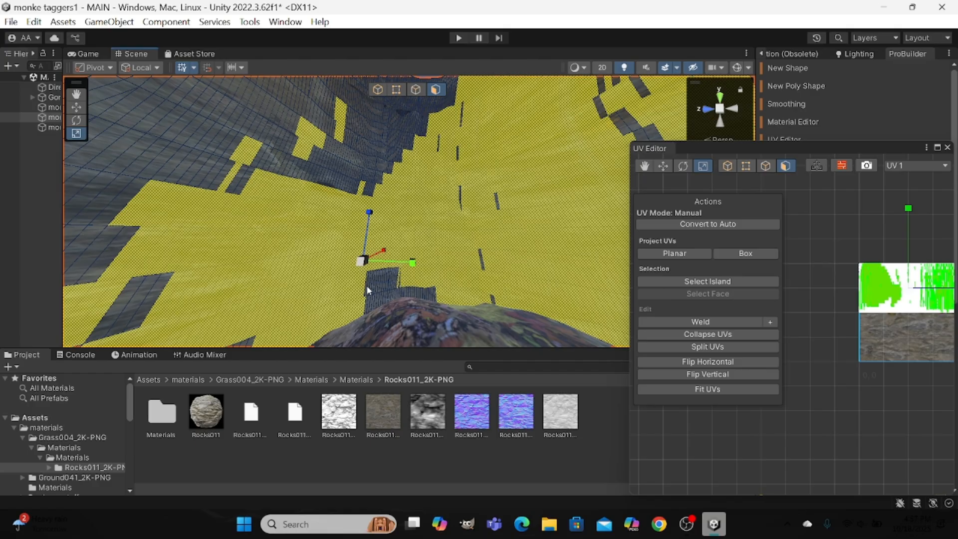
{"action": "left_click", "coordinate": [396, 282], "text": "shift"}
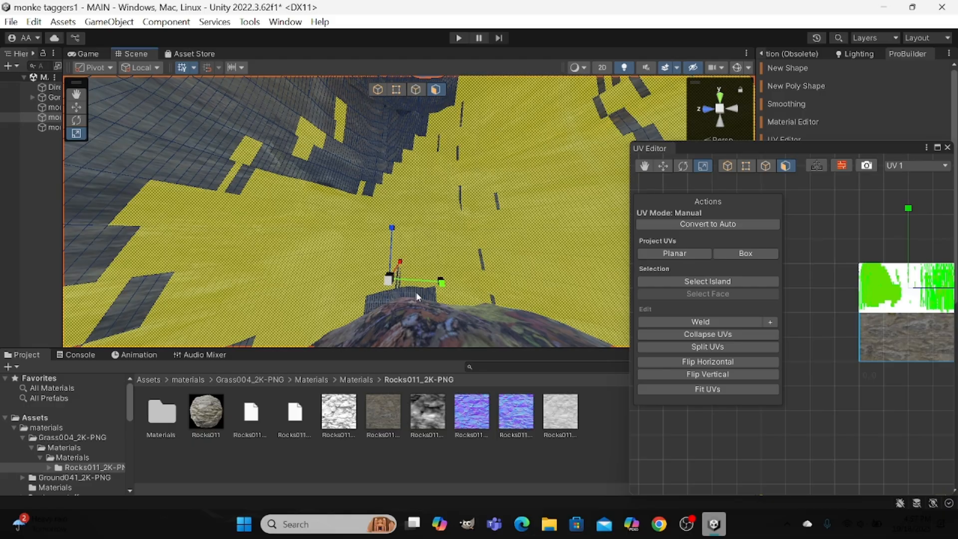
{"action": "left_click", "coordinate": [432, 295], "text": "shift"}
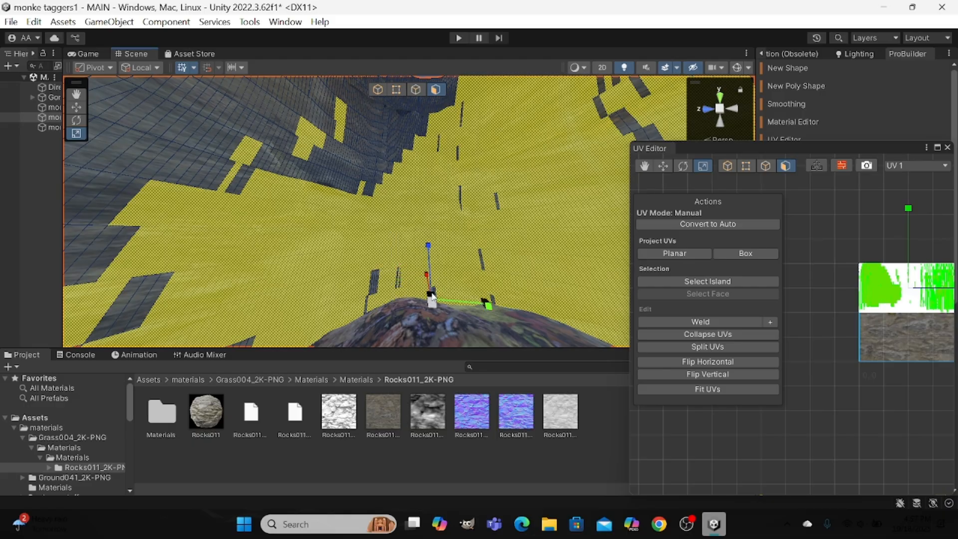
{"action": "left_click", "coordinate": [368, 303], "text": "shift"}
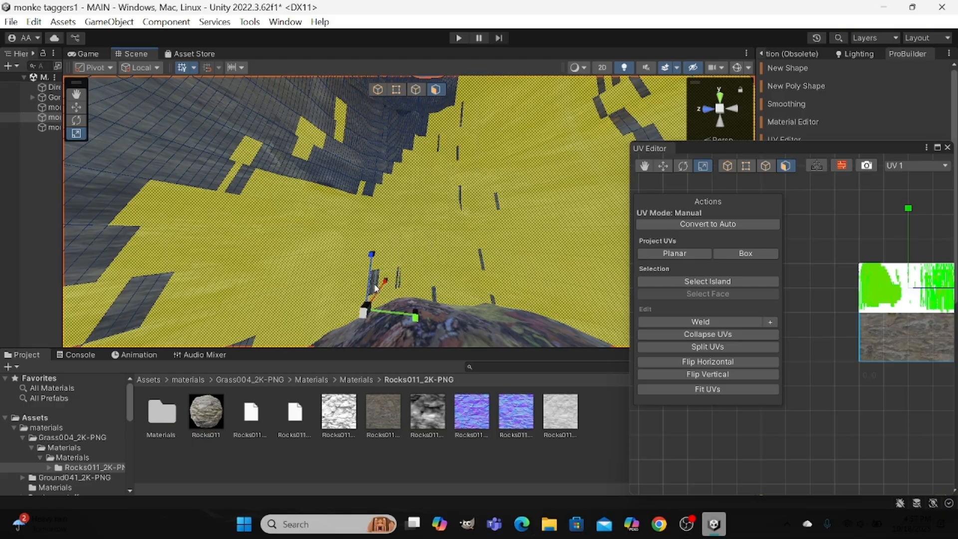
{"action": "left_click", "coordinate": [370, 288], "text": "shift"}
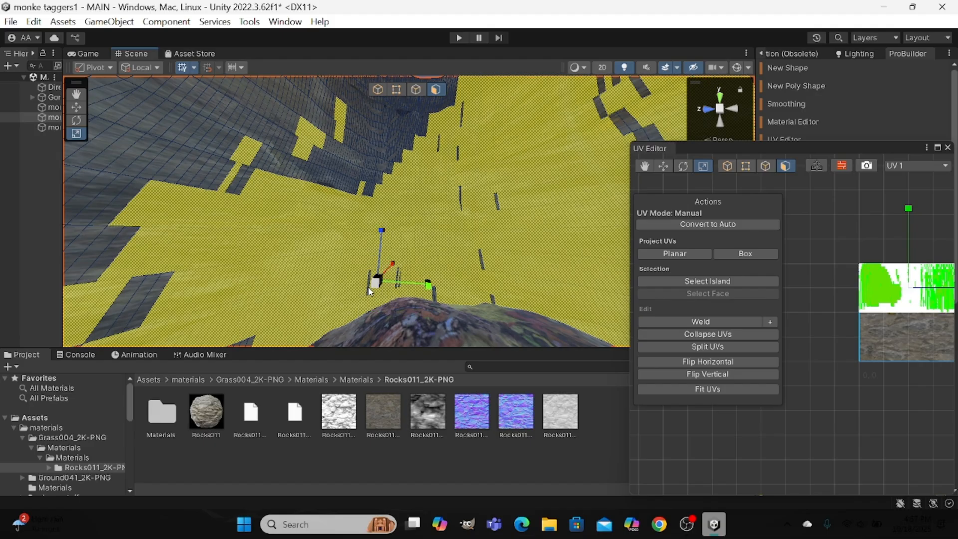
{"action": "left_click", "coordinate": [367, 290], "text": "shift"}
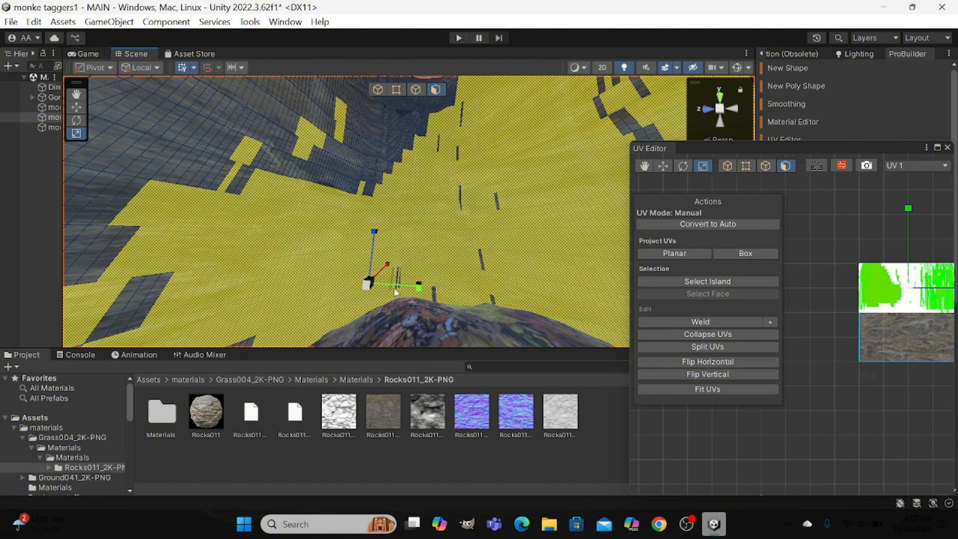
{"action": "left_click", "coordinate": [401, 278], "text": "shift"}
{"action": "left_click", "coordinate": [434, 299], "text": "shift"}
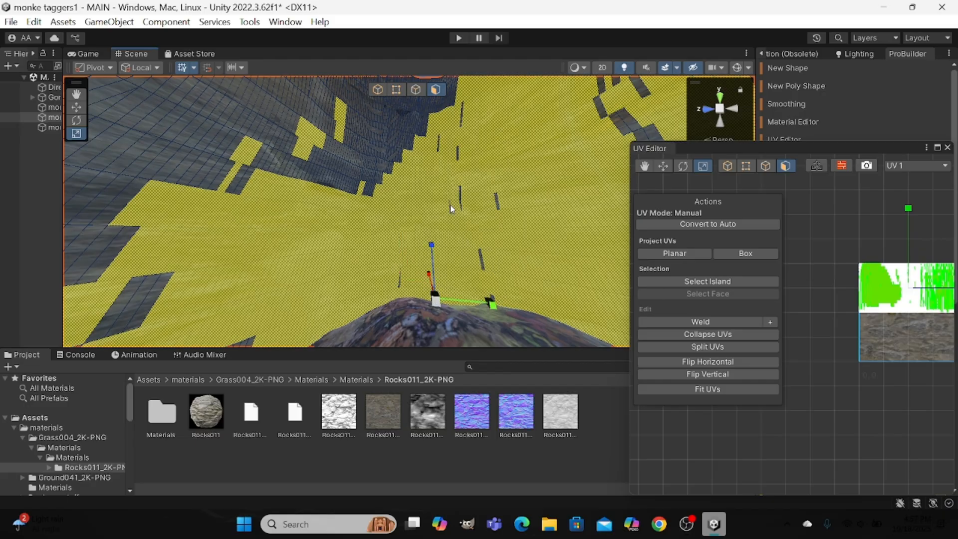
{"action": "scroll", "coordinate": [449, 205], "scroll_direction": "up", "scroll_amount": 3}
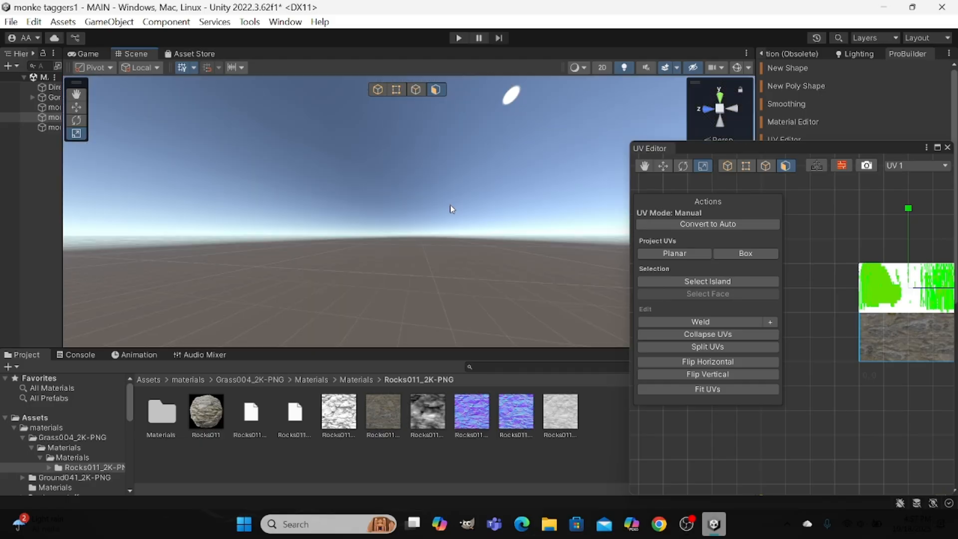
{"action": "scroll", "coordinate": [449, 205], "scroll_direction": "down", "scroll_amount": 8}
{"action": "scroll", "coordinate": [450, 204], "scroll_direction": "up", "scroll_amount": 4}
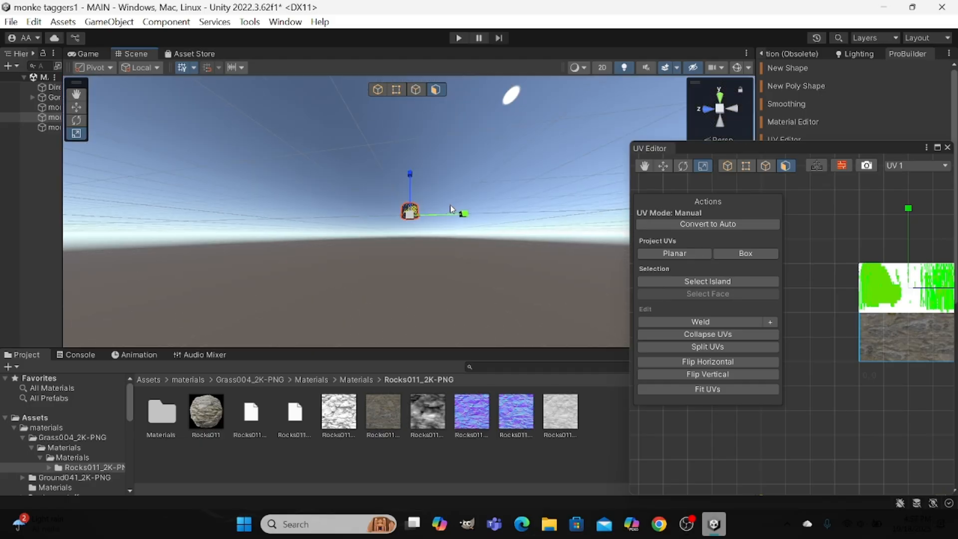
{"action": "scroll", "coordinate": [450, 205], "scroll_direction": "up", "scroll_amount": 3}
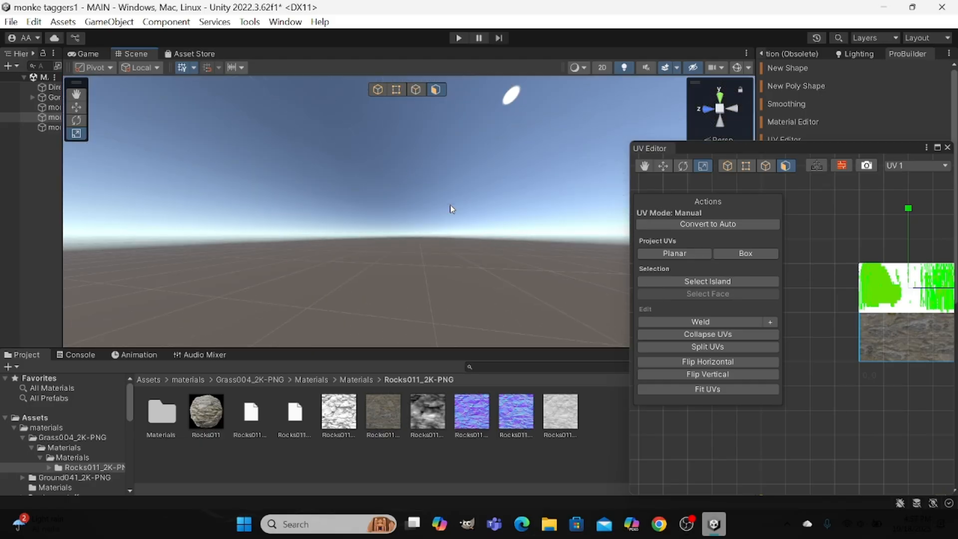
{"action": "scroll", "coordinate": [450, 204], "scroll_direction": "down", "scroll_amount": 4}
{"action": "scroll", "coordinate": [449, 204], "scroll_direction": "up", "scroll_amount": 2}
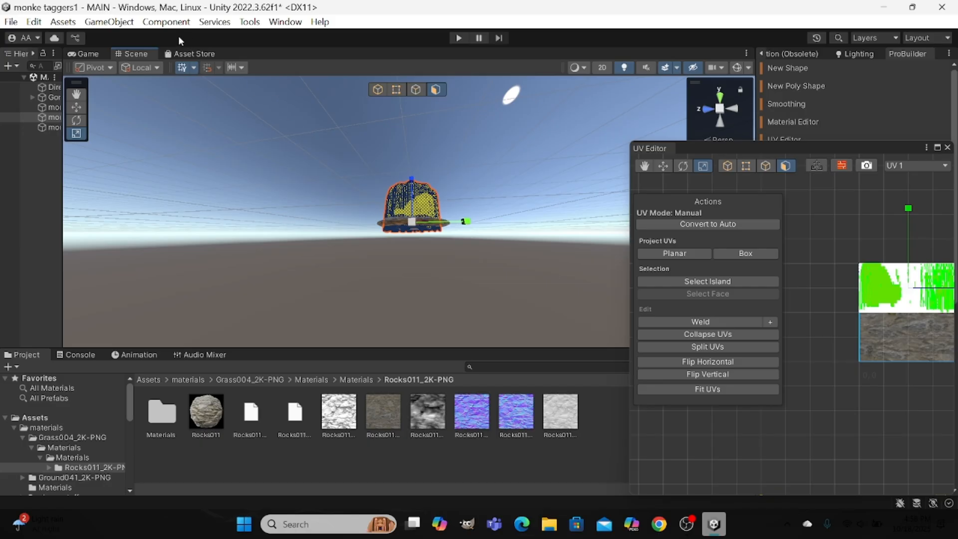
Save the MAIN scene and close the Unity editor.
{"action": "left_click", "coordinate": [11, 22]}
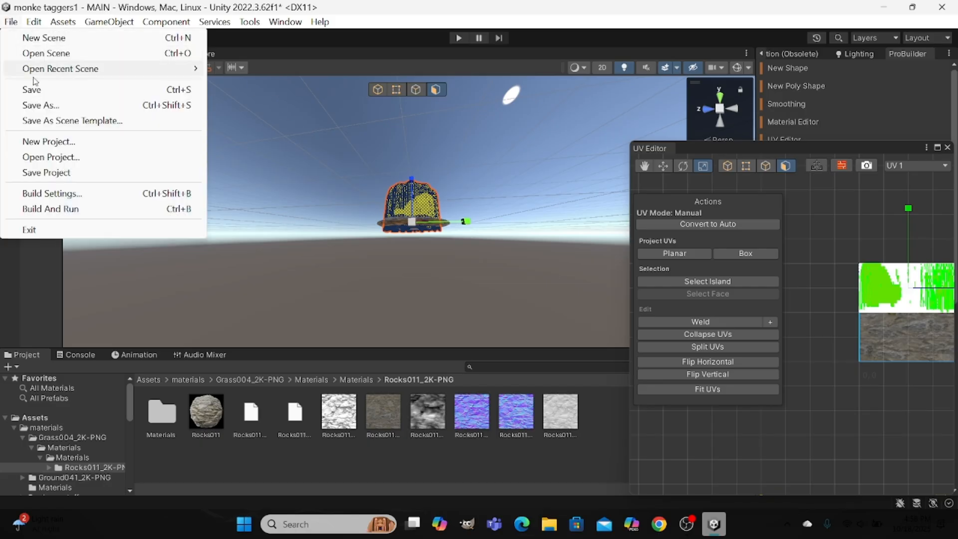
{"action": "left_click", "coordinate": [105, 90]}
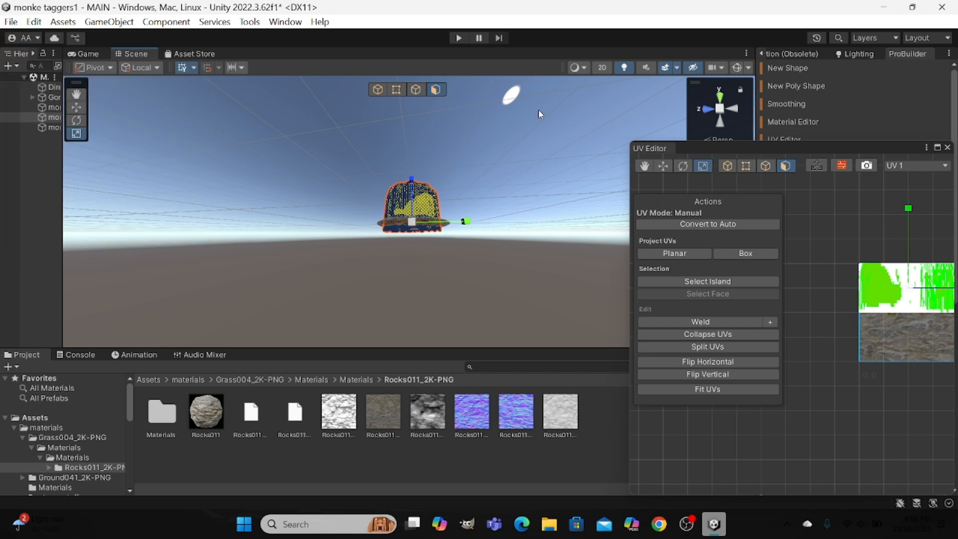
{"action": "left_click", "coordinate": [941, 7]}
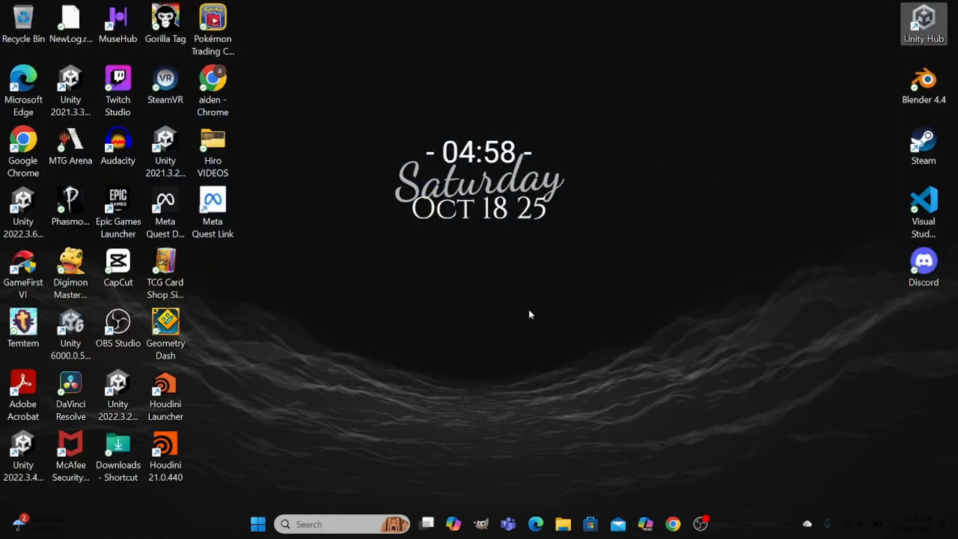
Switch to OBS and stop the screen recording.
{"action": "left_click", "coordinate": [701, 524]}
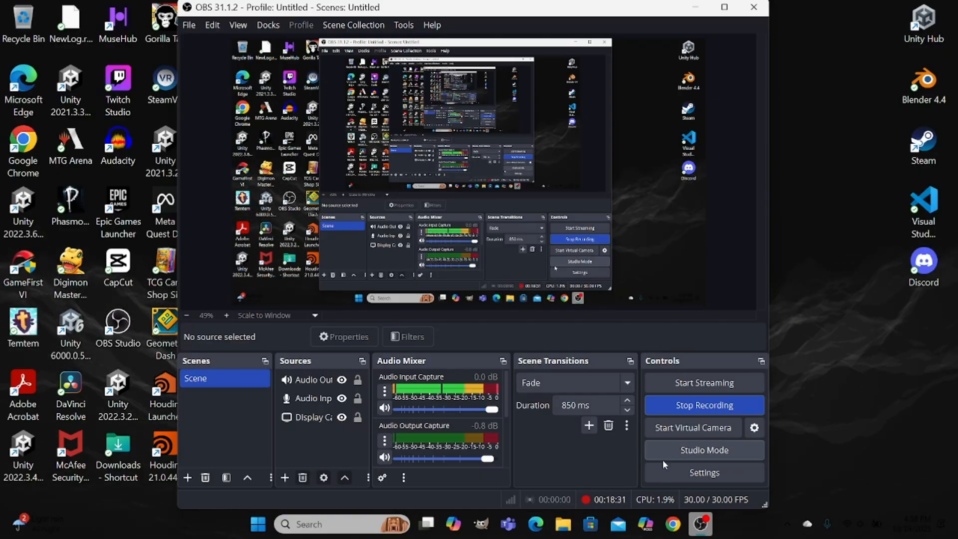
{"action": "left_click", "coordinate": [744, 409]}
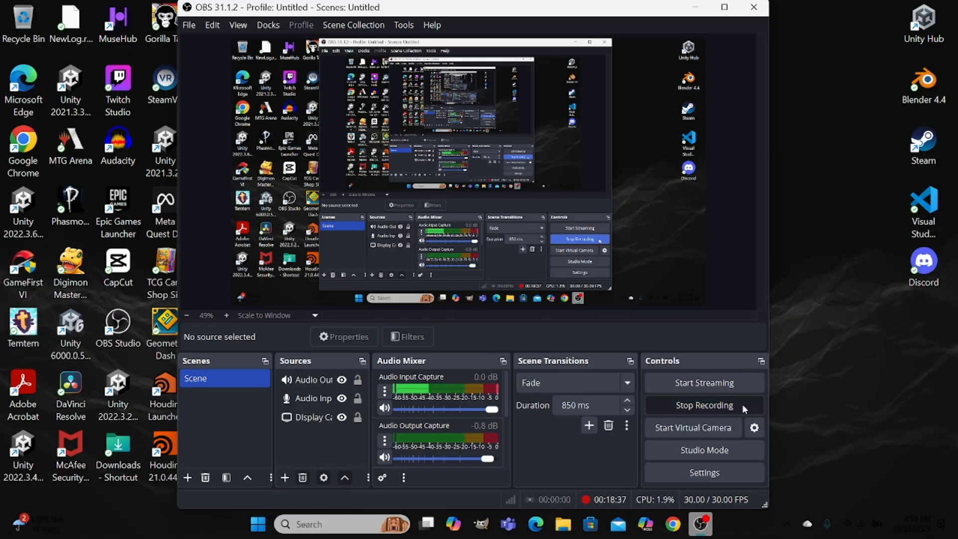